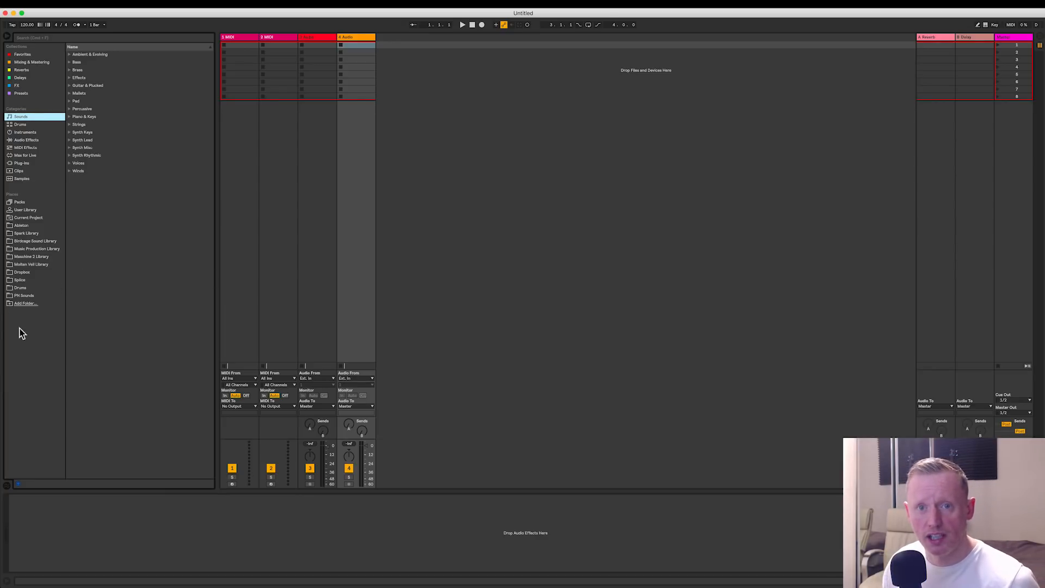
# Step: Add the TriadSounds_TechHouse2018 sample pack folder to the browser's Places and select it
pyautogui.click(19, 304)
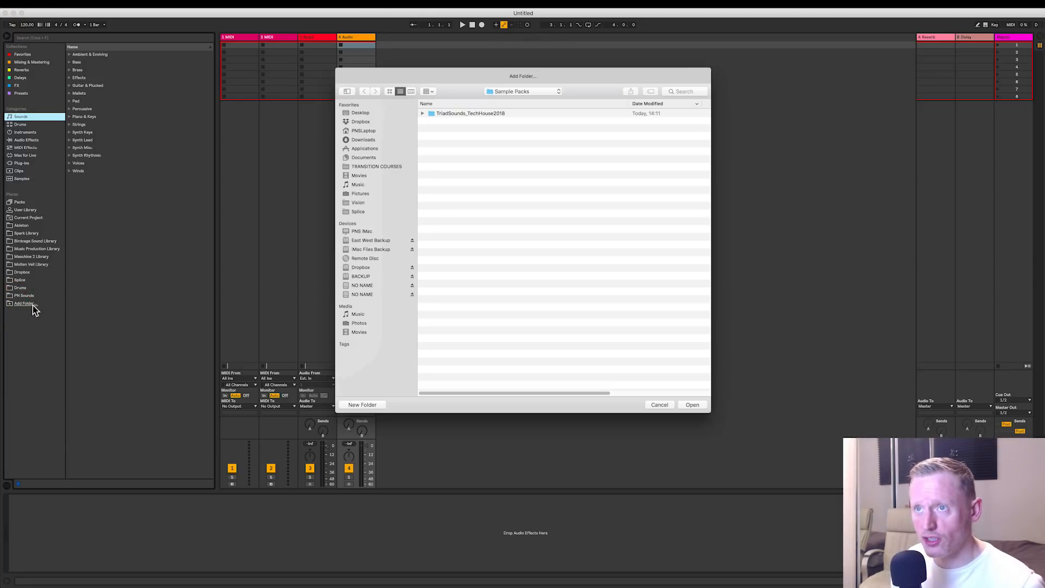
pyautogui.moveTo(457, 79); pyautogui.dragTo(460, 90)
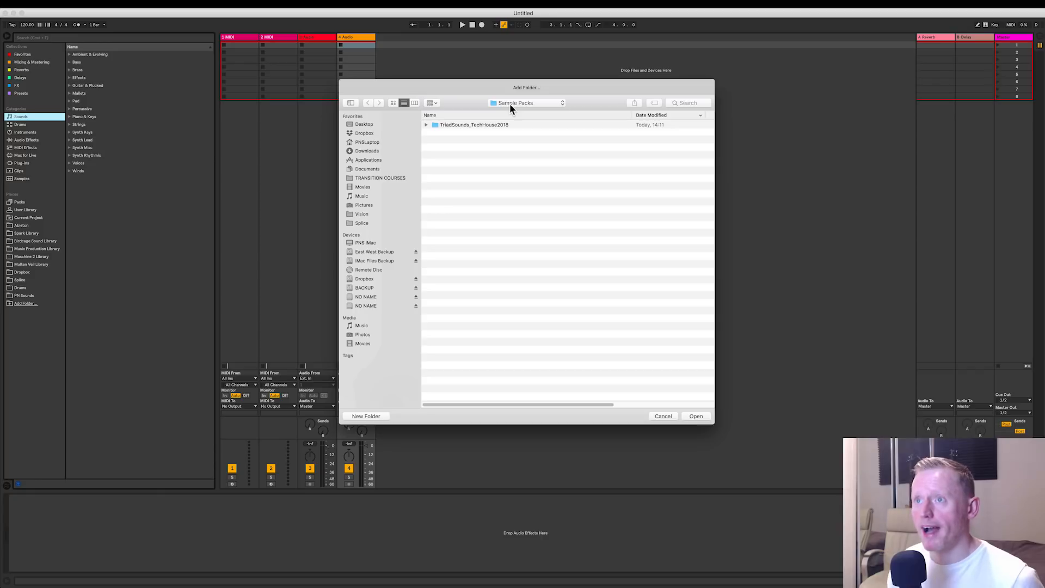
pyautogui.click(464, 126)
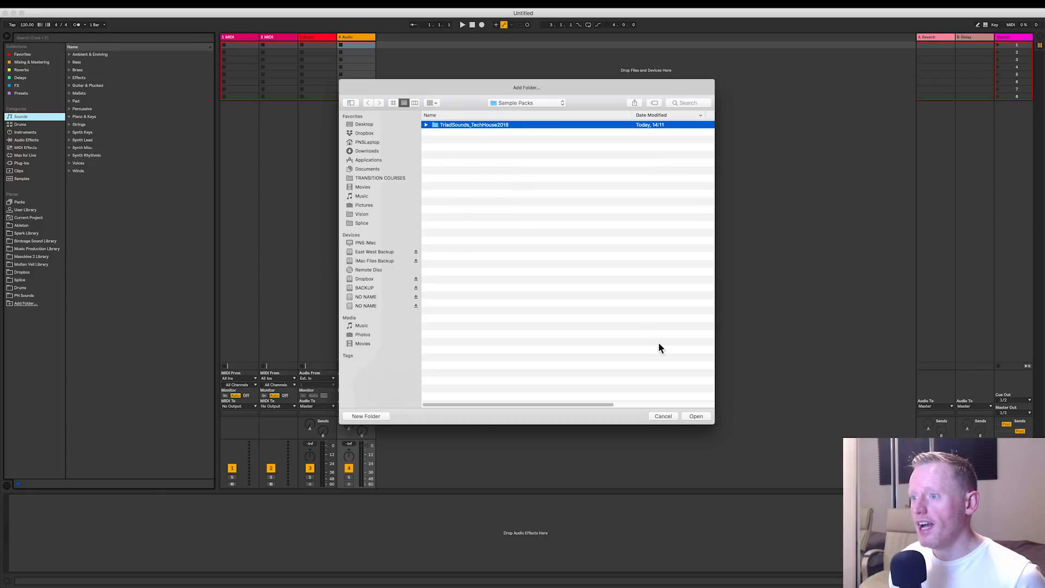
pyautogui.click(697, 417)
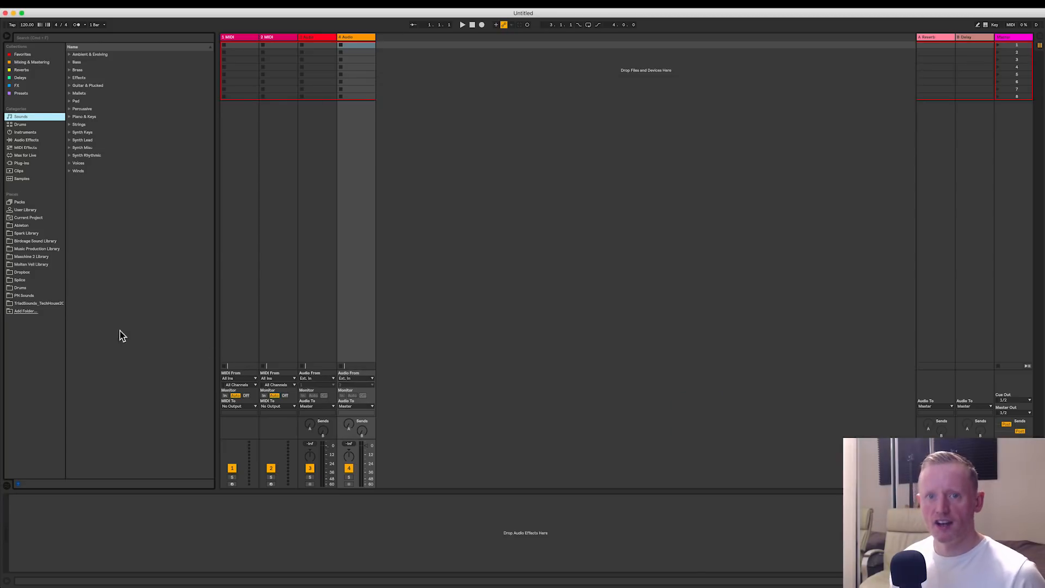
pyautogui.click(49, 305)
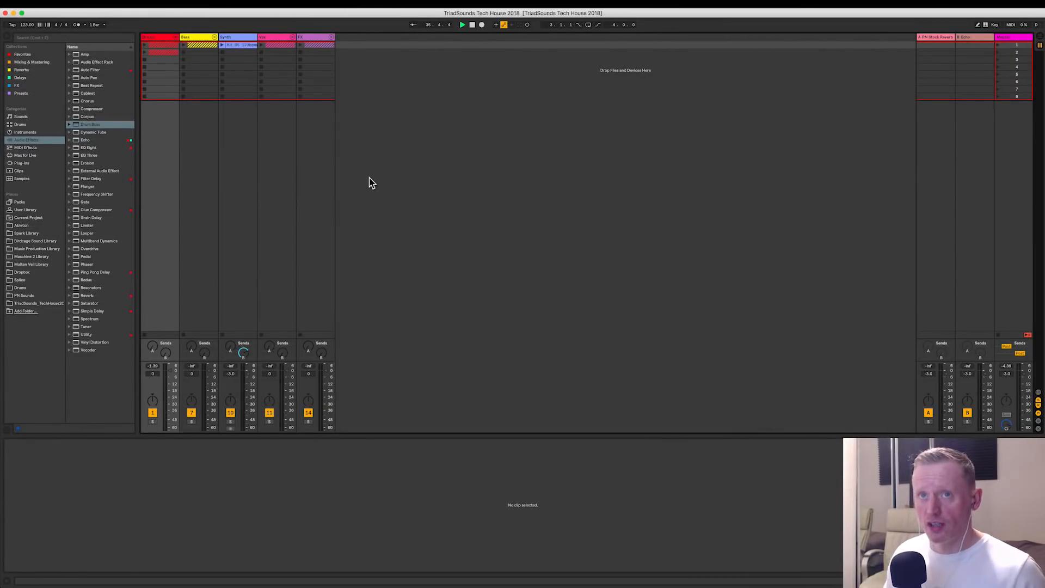
# Step: Unfold the Drums group and look through its individual loop tracks one by one
pyautogui.click(158, 44)
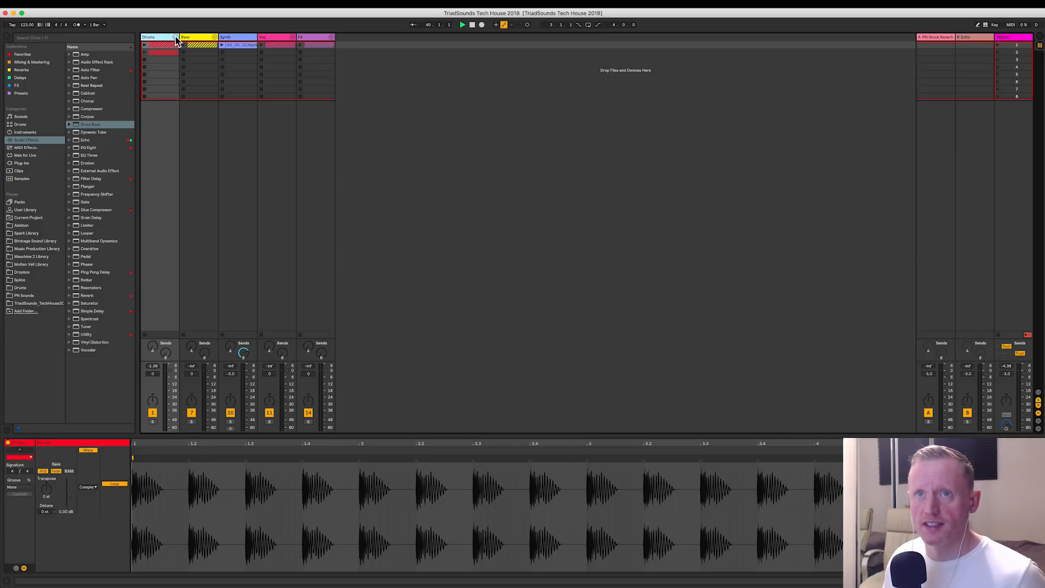
pyautogui.click(176, 38)
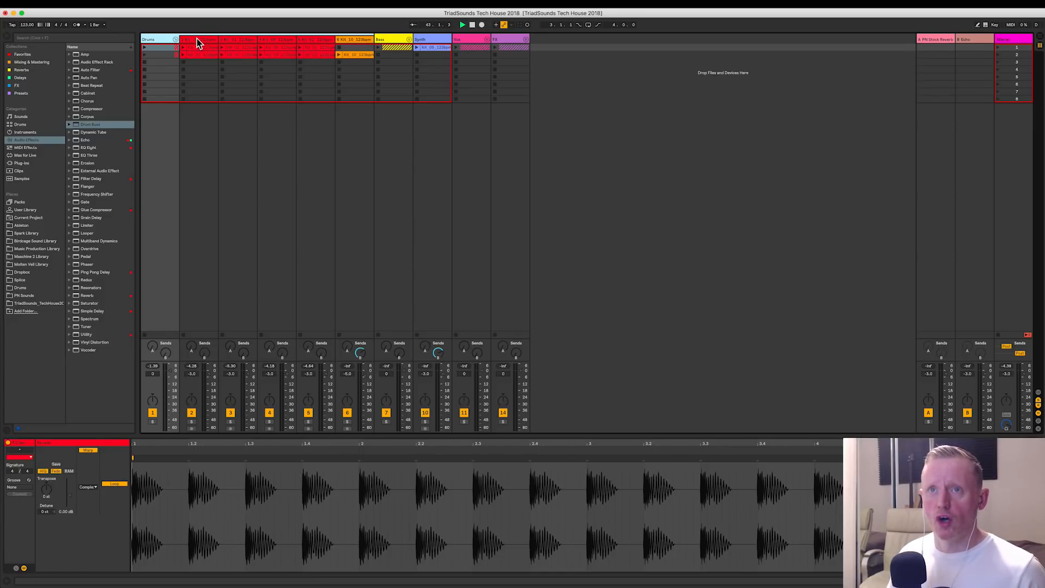
pyautogui.click(197, 38)
pyautogui.click(230, 38)
pyautogui.click(291, 40)
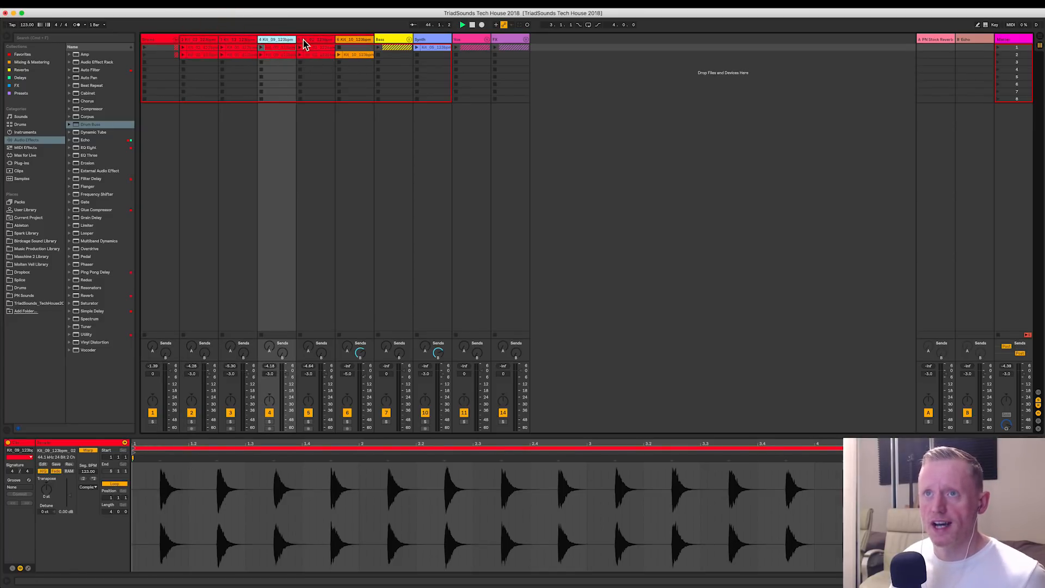
pyautogui.click(302, 40)
pyautogui.click(349, 40)
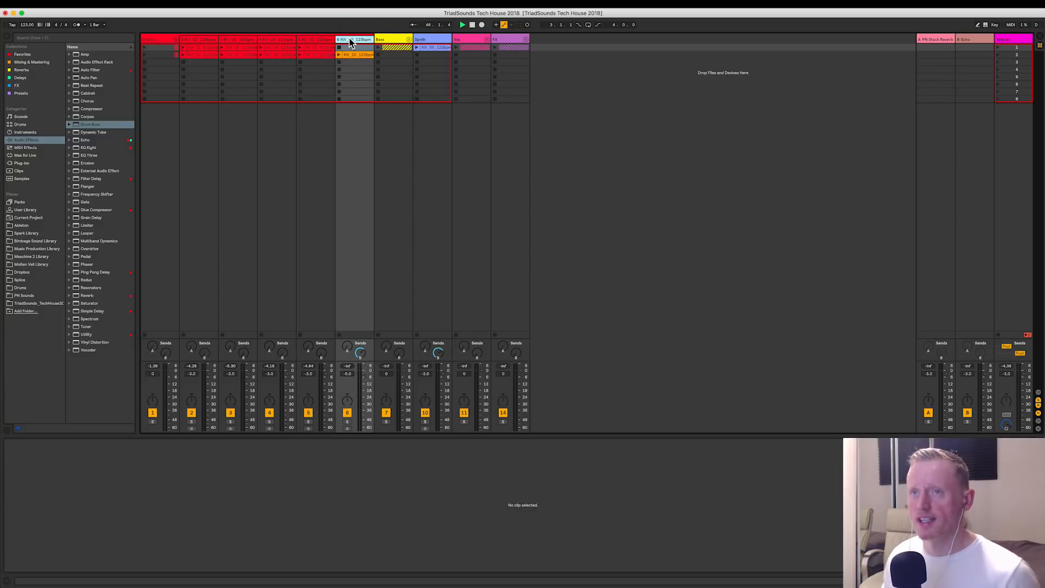
# Step: Launch the kick clip on track 2, stop playback, and show the track's effect devices
pyautogui.click(197, 41)
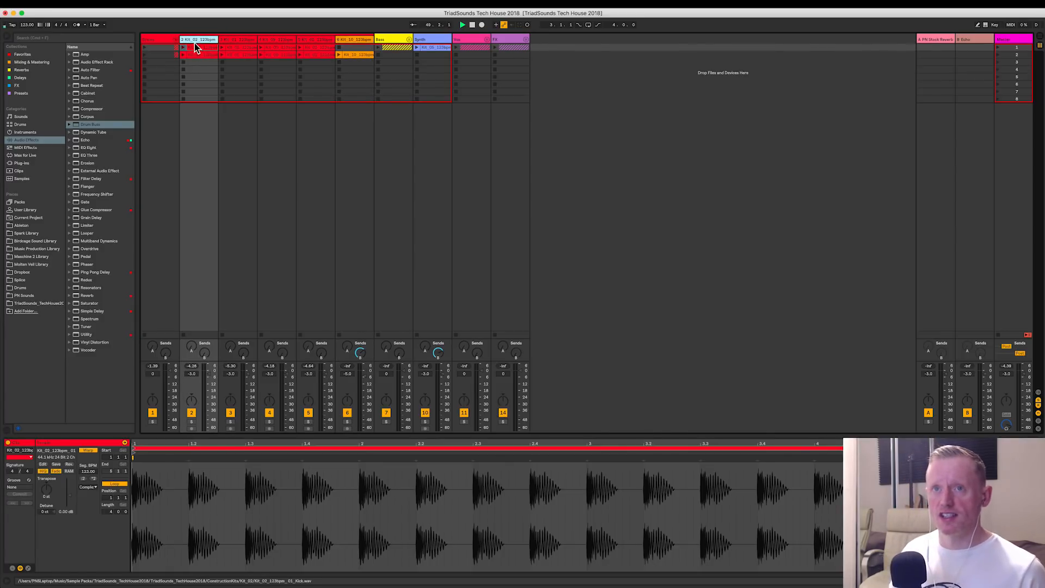
pyautogui.click(183, 49)
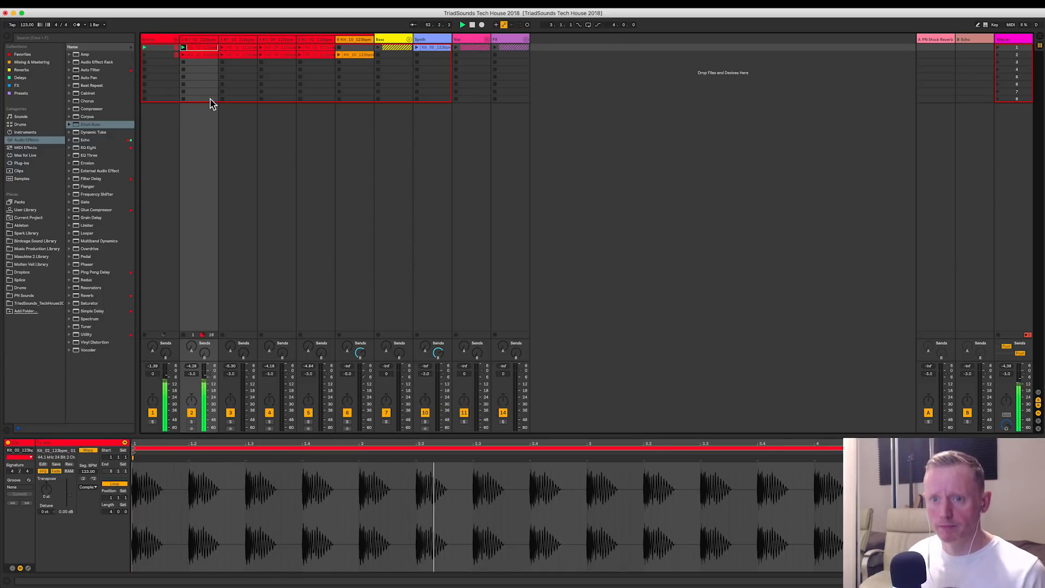
pyautogui.press('space')
pyautogui.click(199, 40)
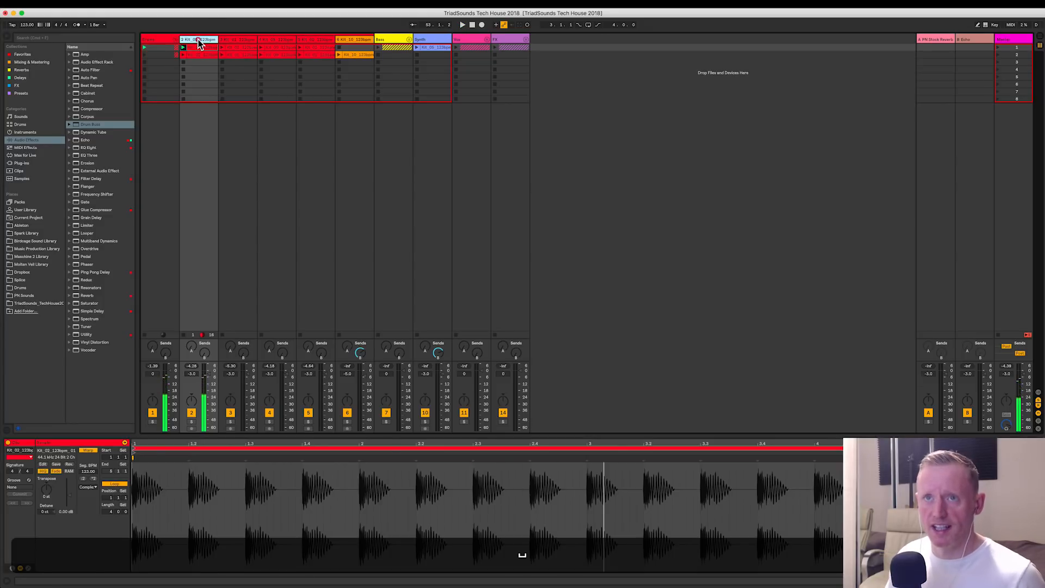
pyautogui.click(198, 42)
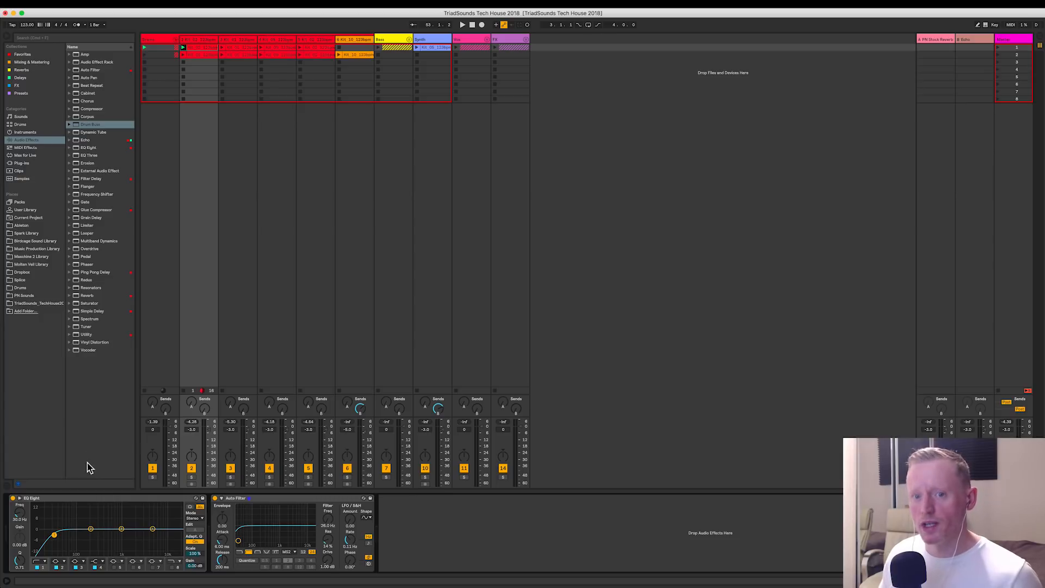
# Step: Examine the kick track's EQ Eight and Auto Filter, including the Auto Filter's circuit type options
pyautogui.click(101, 499)
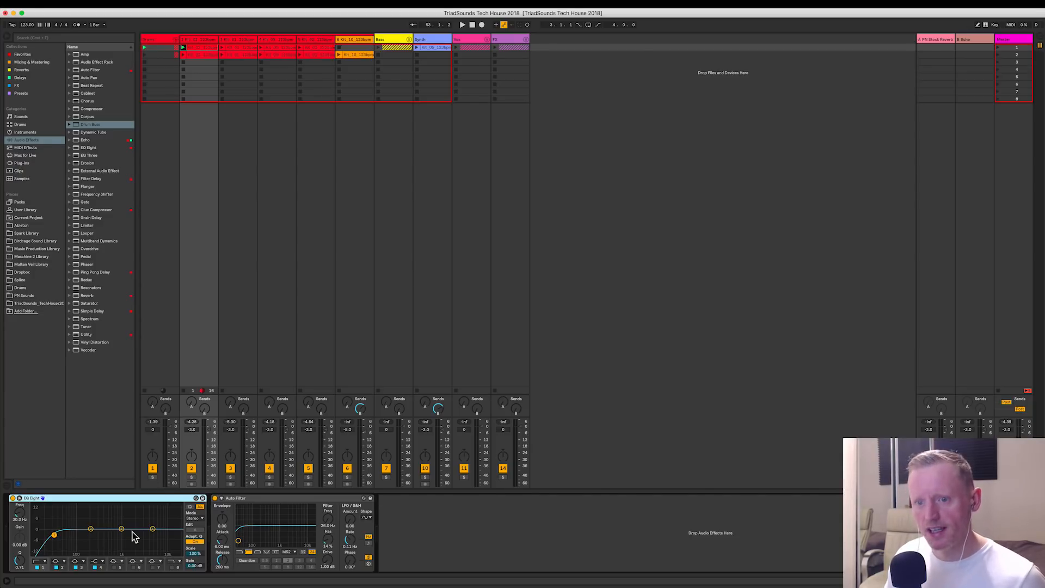
pyautogui.click(240, 498)
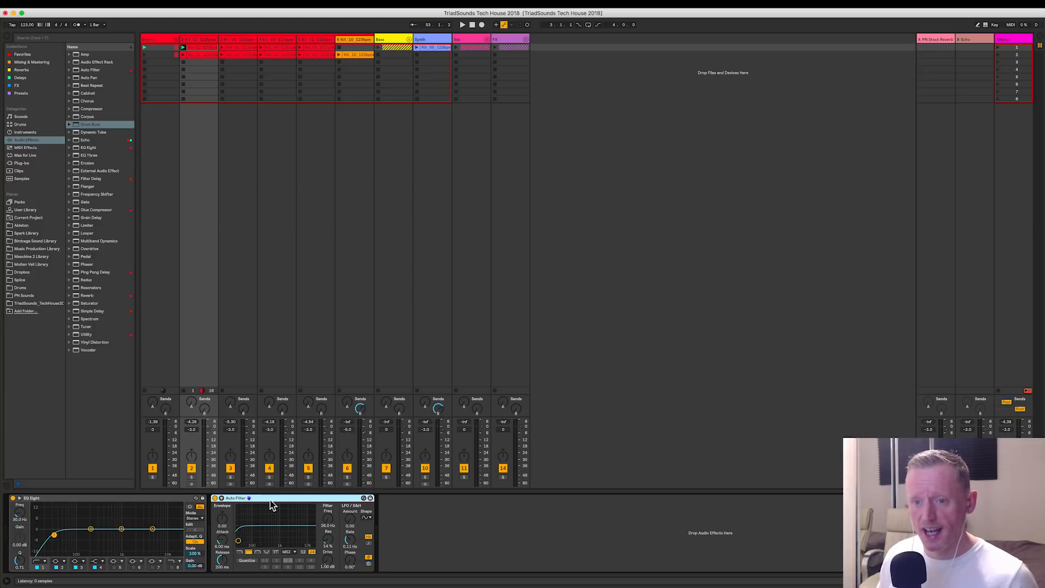
pyautogui.click(290, 552)
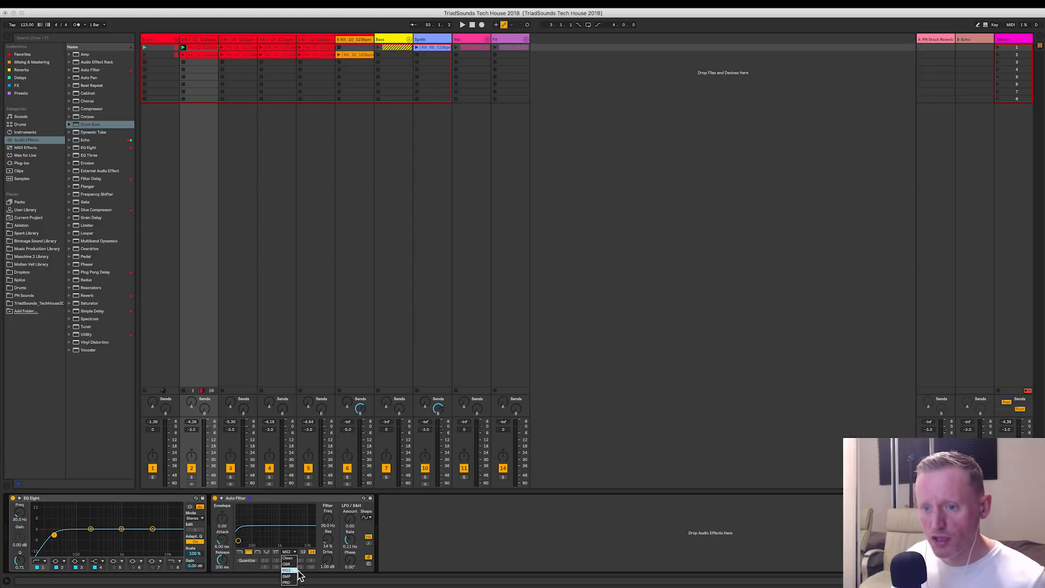
pyautogui.click(322, 553)
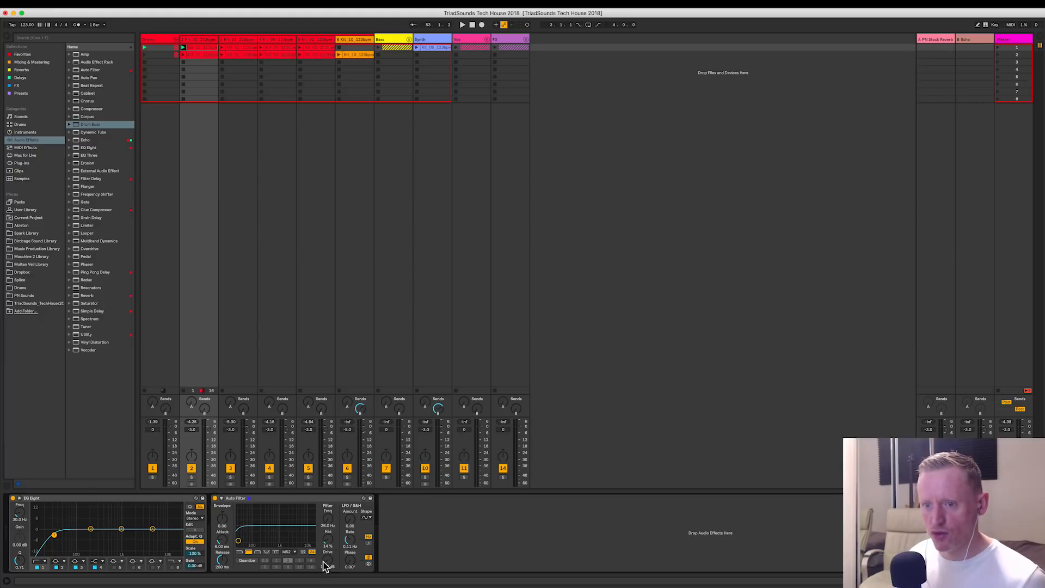
pyautogui.click(287, 499)
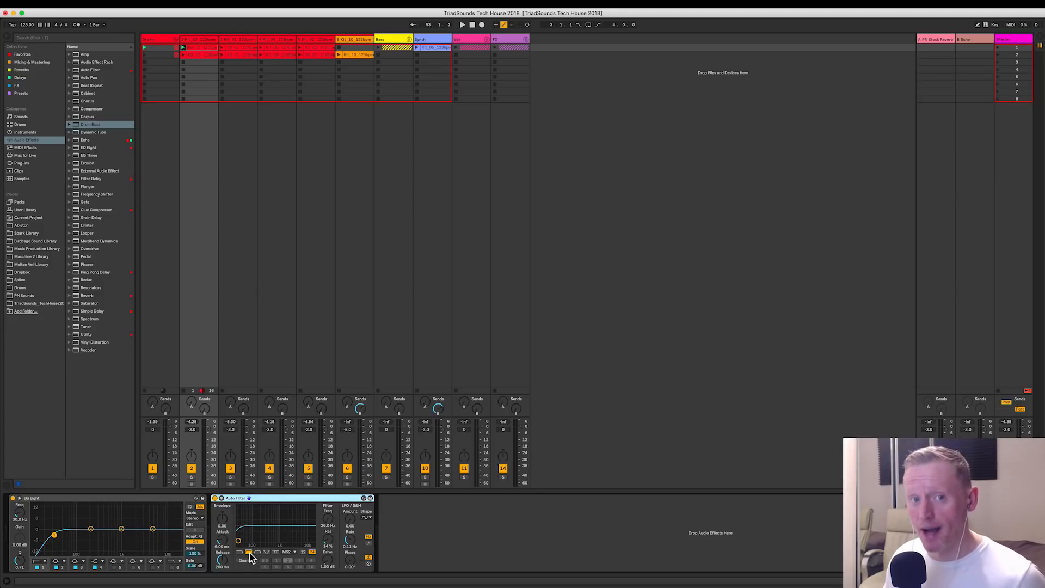
# Step: Audition the kick through its Auto Filter while sweeping the filter frequency, ending back at 26.0 Hz
pyautogui.press('space')
pyautogui.moveTo(328, 521)
pyautogui.mouseDown()
pyautogui.moveTo(329, 494)
pyautogui.moveTo(328, 520)
pyautogui.mouseUp()
pyautogui.press('space')
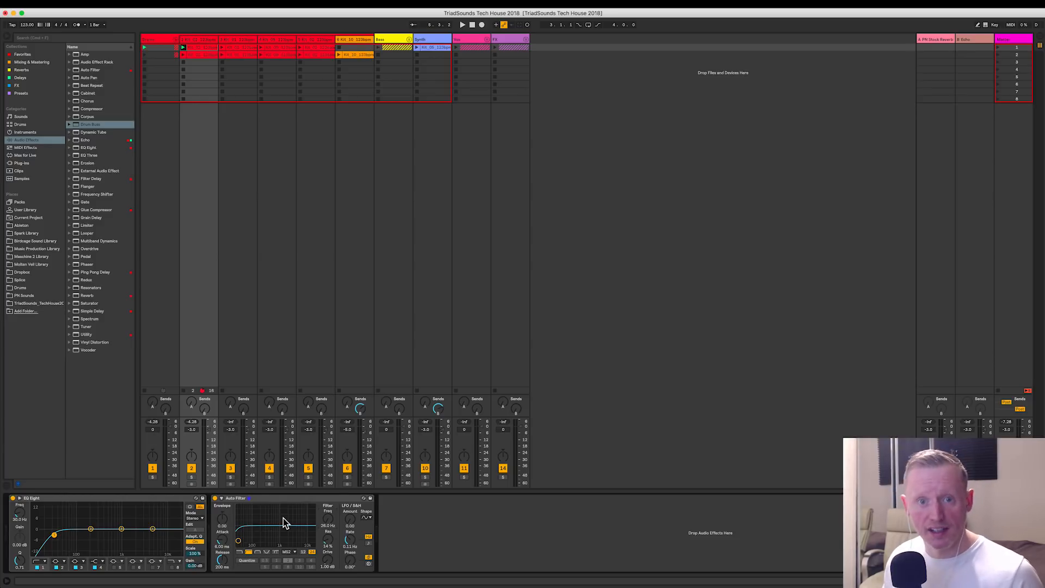
# Step: Launch the clap clip on track 3, then stop and inspect its EQ Eight low-cut and high-frequency bands
pyautogui.click(221, 47)
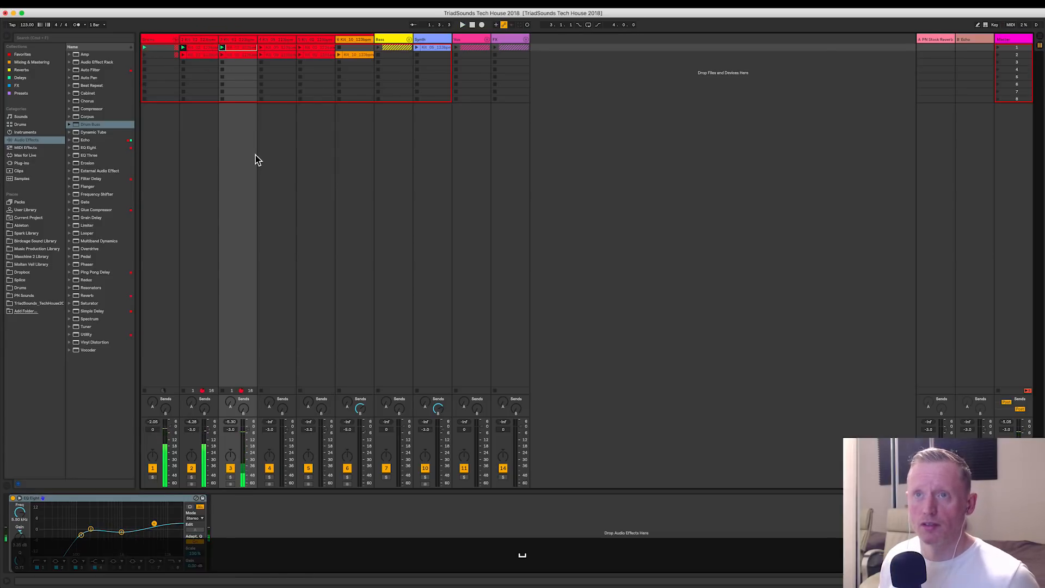
pyautogui.click(237, 48)
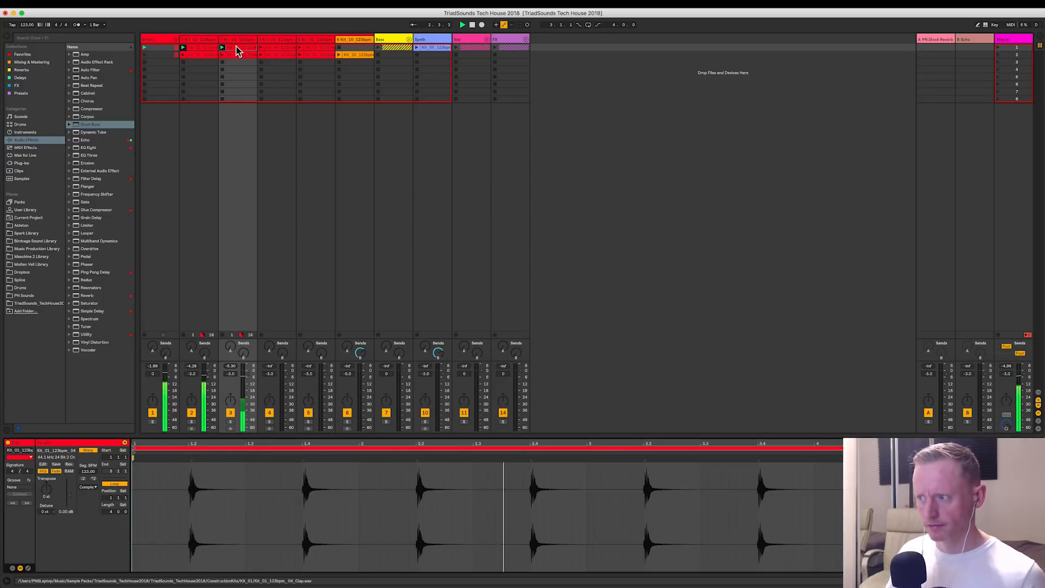
pyautogui.click(236, 40)
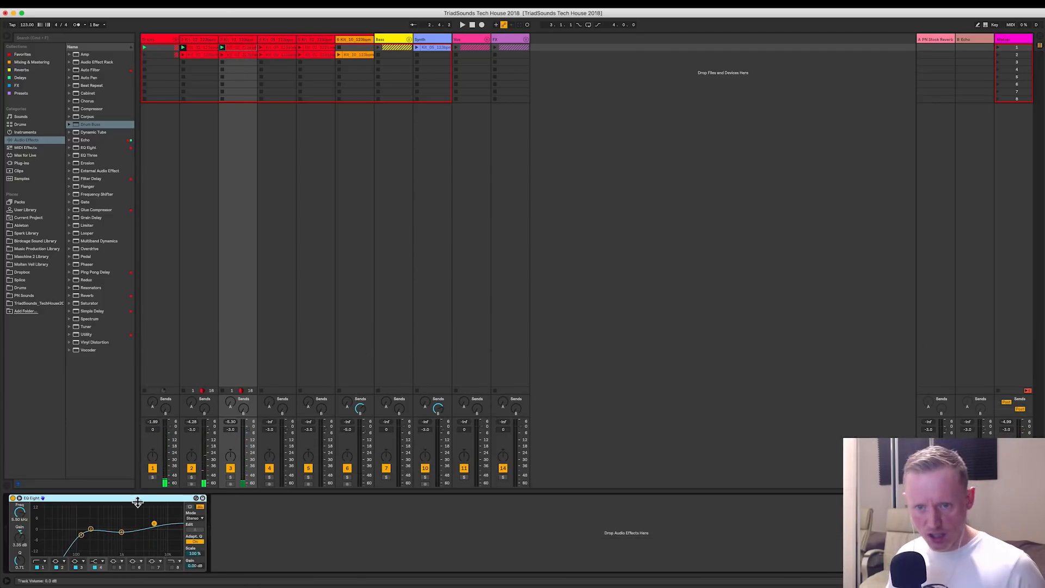
pyautogui.click(43, 567)
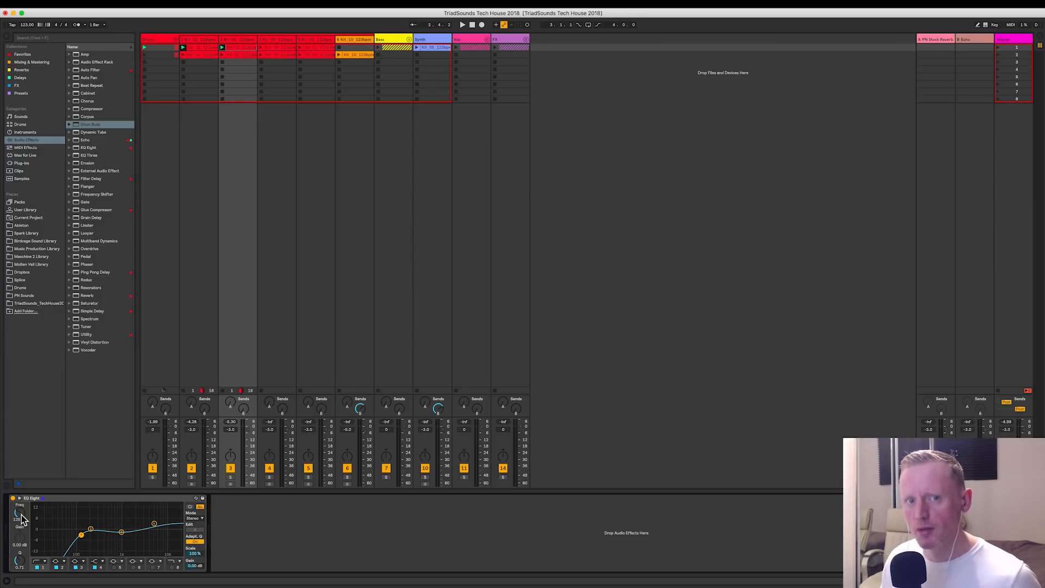
pyautogui.click(153, 525)
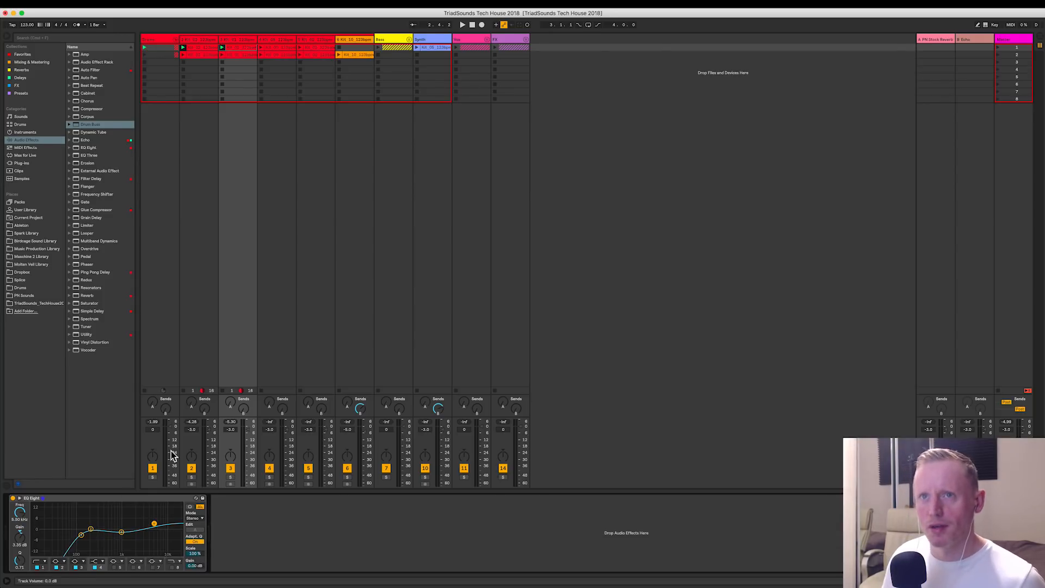
# Step: Launch the hi-hat clip on track 4, then stop and inspect its EQ Eight's low-cut and high-cut bands
pyautogui.click(262, 47)
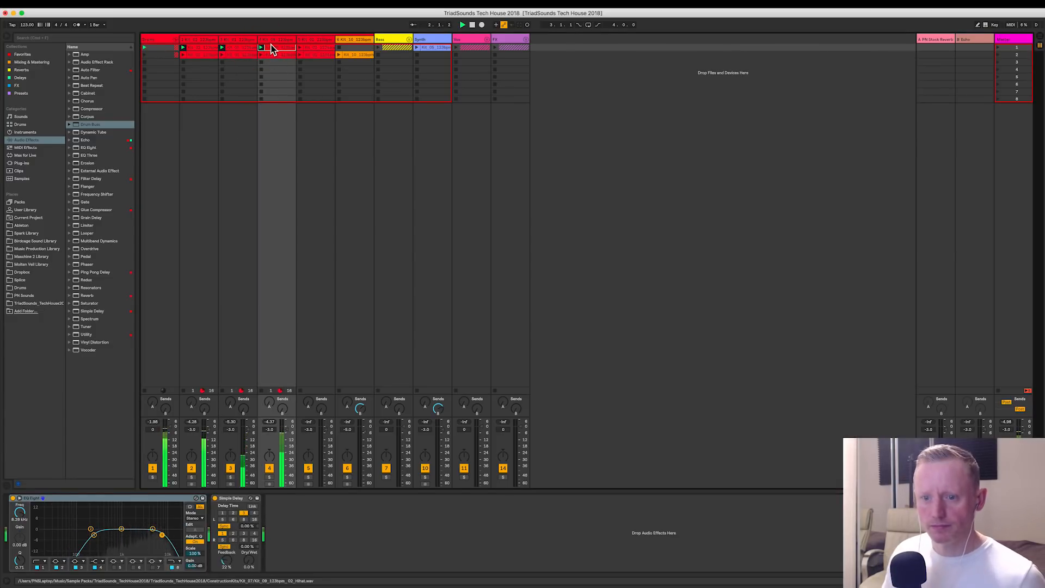
pyautogui.press('space')
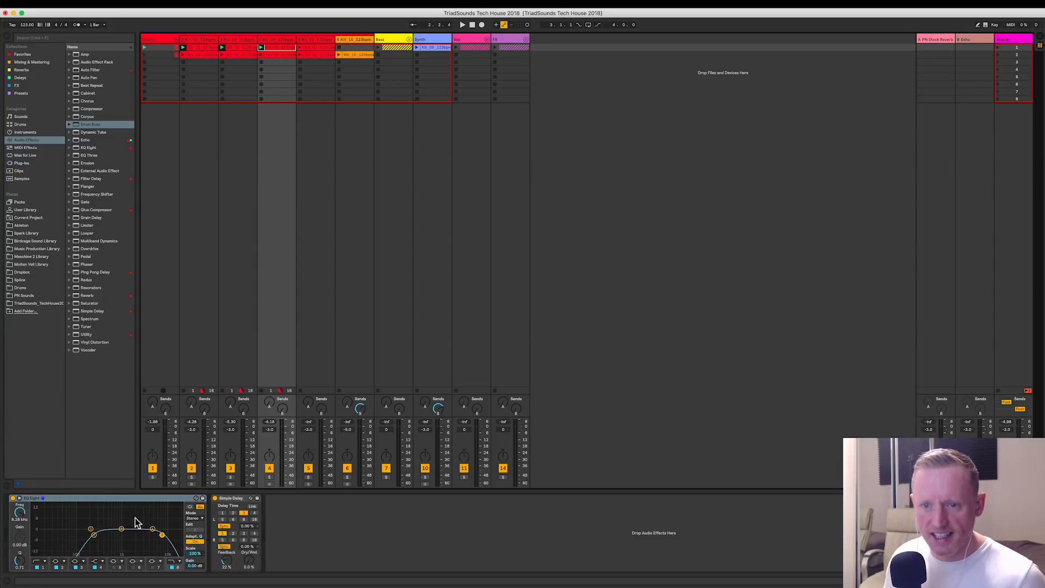
pyautogui.click(136, 498)
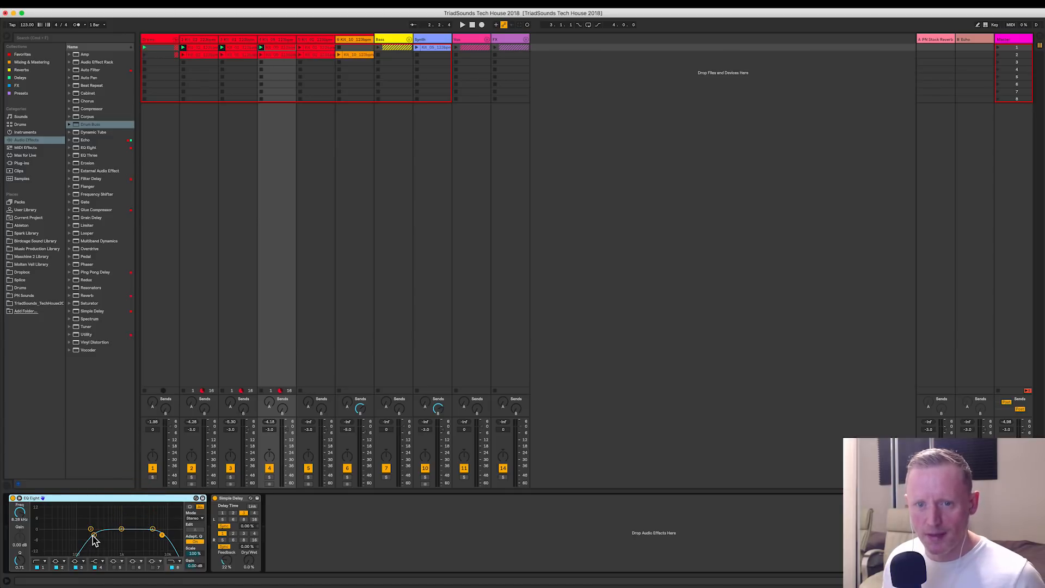
pyautogui.click(43, 567)
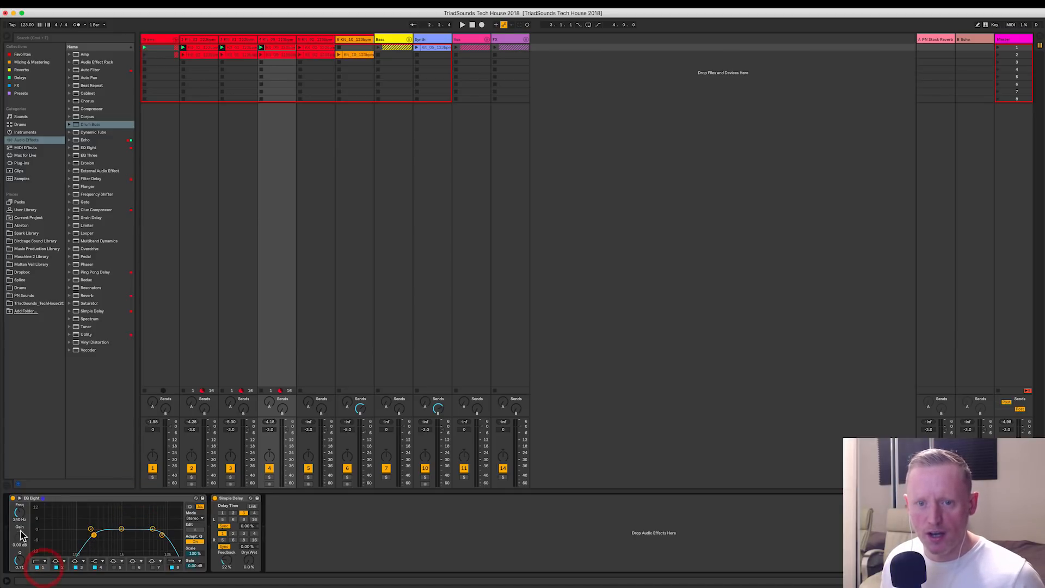
pyautogui.click(178, 567)
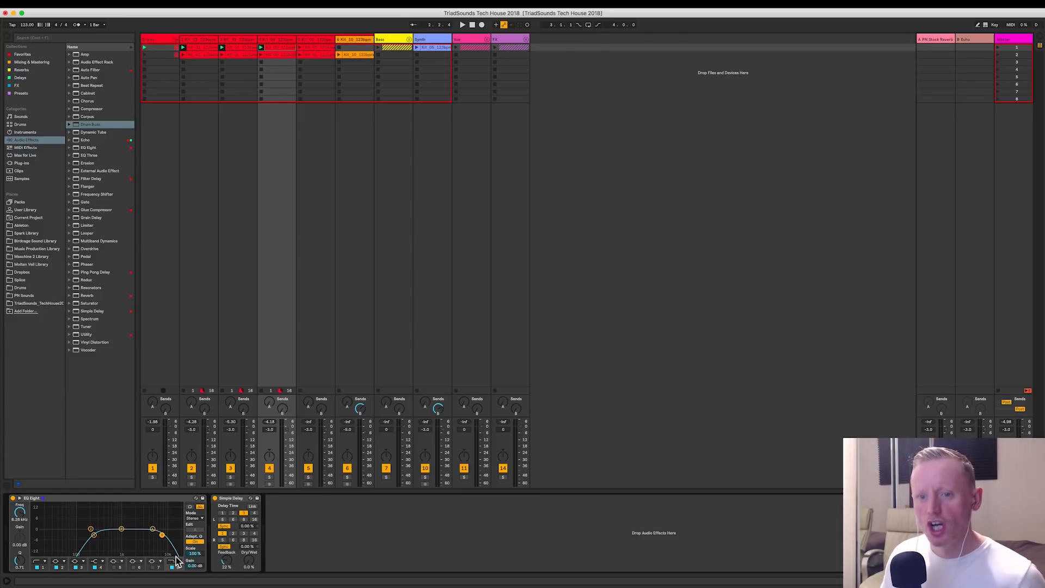
# Step: Raise the Simple Delay's Dry/Wet on the hi-hat track to 25 % and audition it with the drums
pyautogui.click(234, 500)
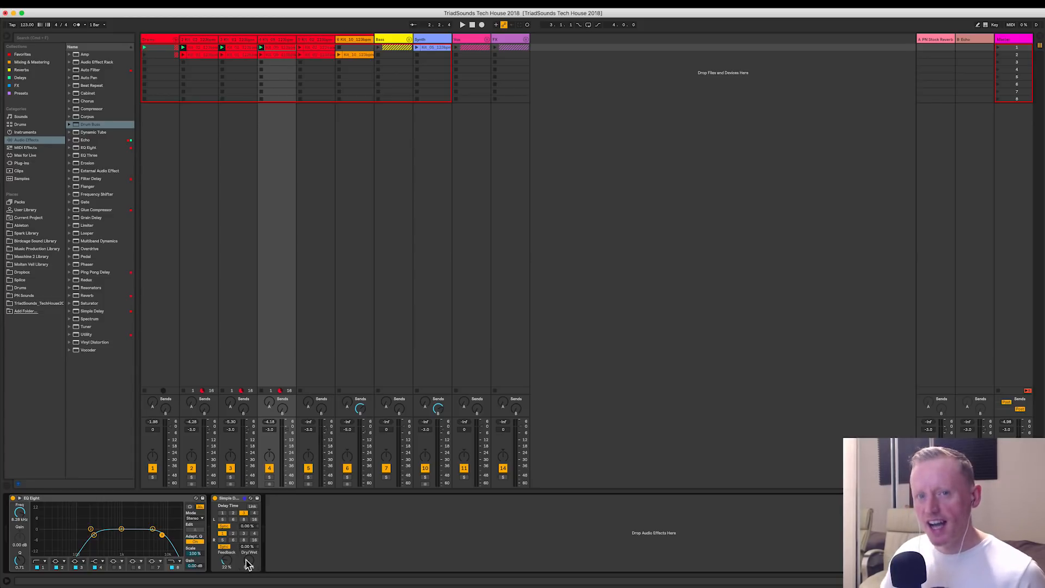
pyautogui.press('space')
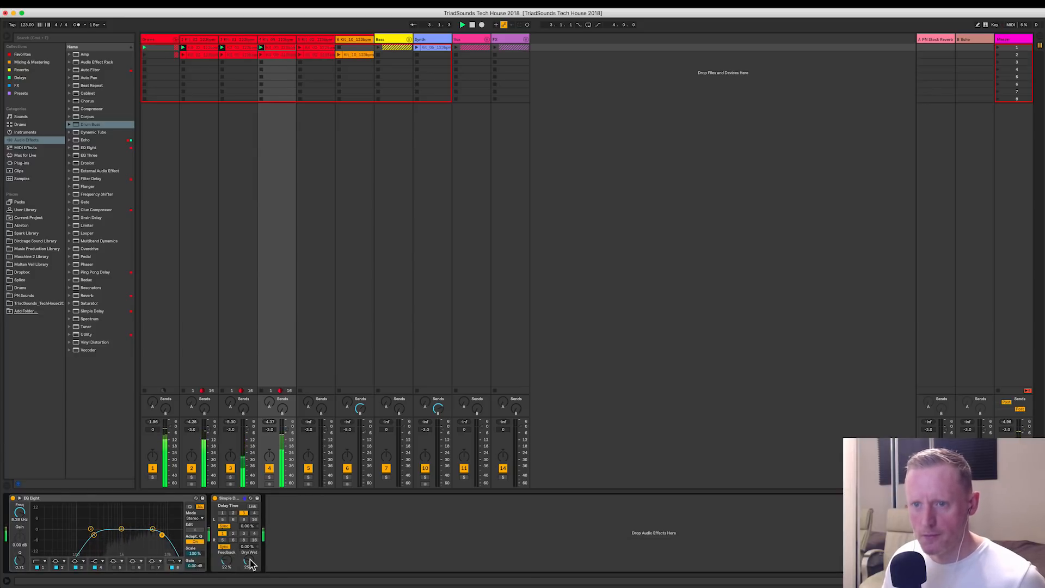
pyautogui.press('space')
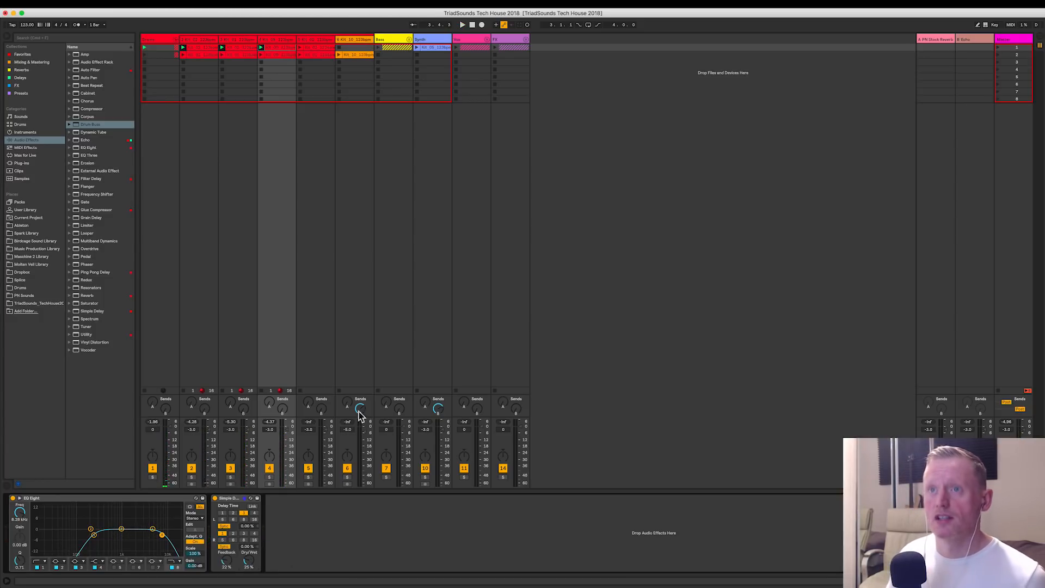
# Step: View the waveform of track 5's first clip, launch it with the other drums, and show the track's EQ Eight
pyautogui.click(308, 48)
pyautogui.doubleClick(304, 47)
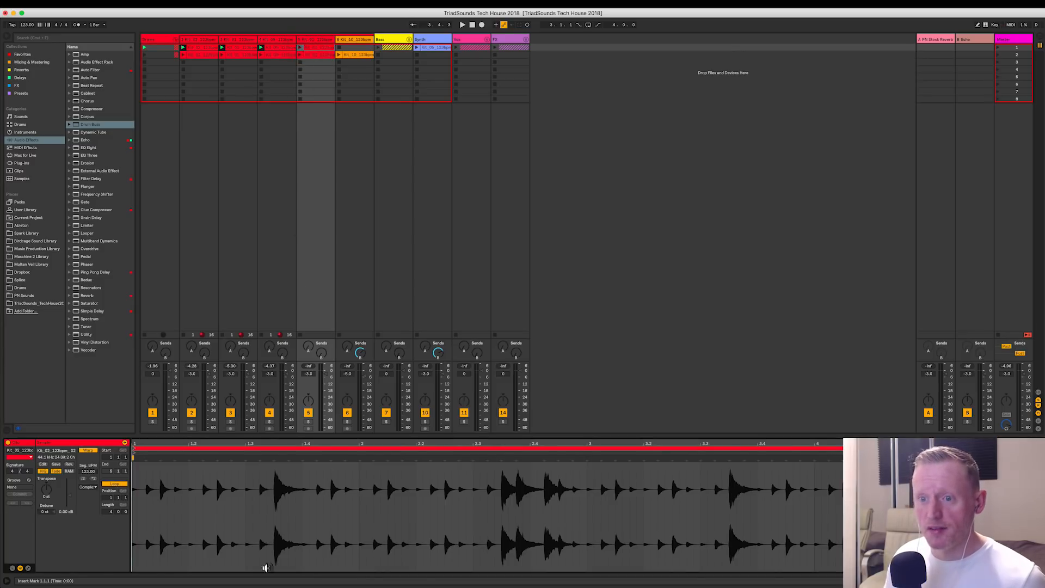
pyautogui.click(300, 48)
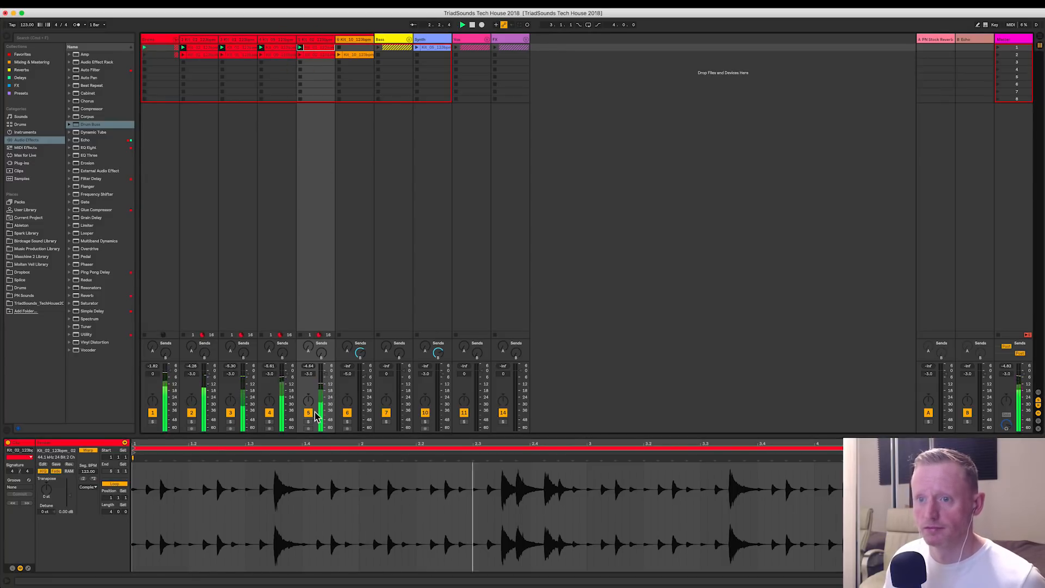
pyautogui.click(319, 40)
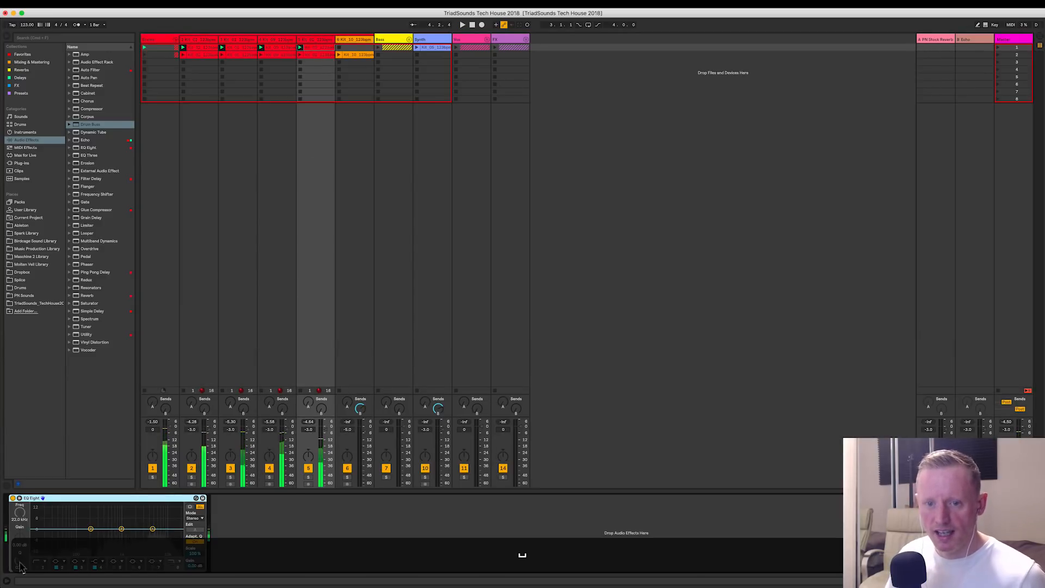
# Step: Set band 1 of track 5's EQ Eight to a low cut at about 390 Hz, audition it, and enable band 8's high cut
pyautogui.click(42, 562)
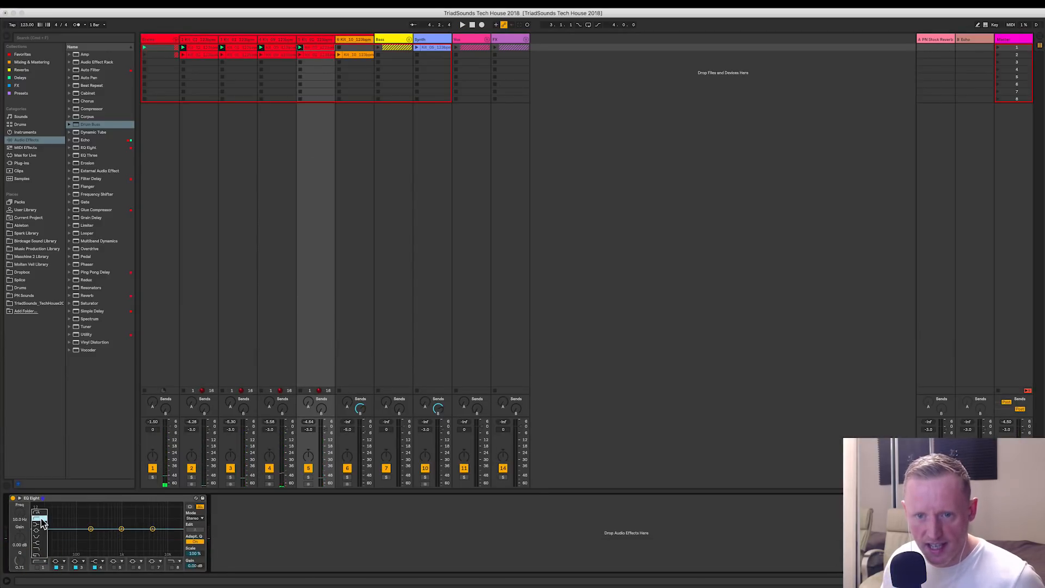
pyautogui.click(40, 520)
pyautogui.click(37, 567)
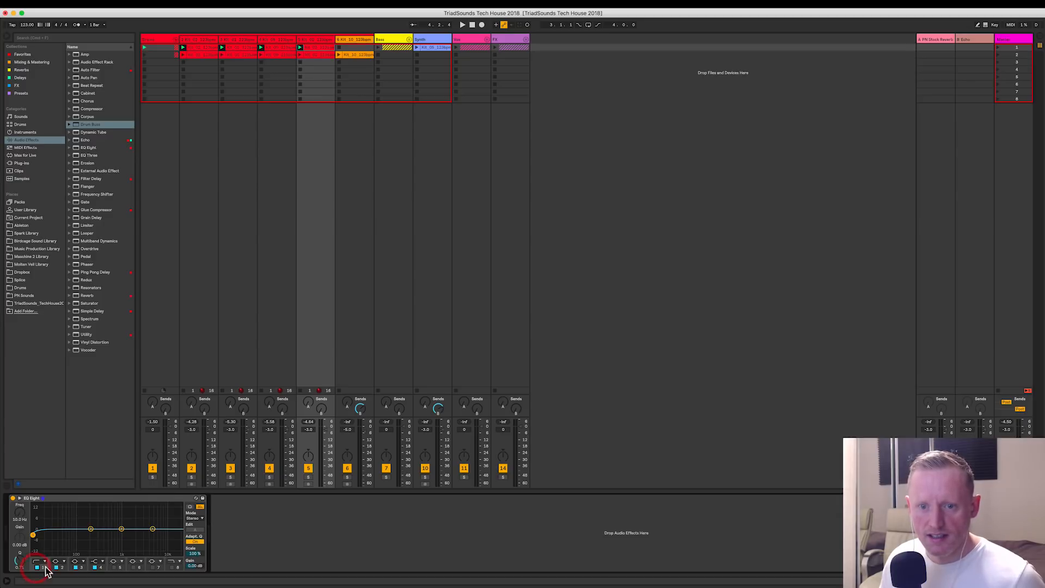
pyautogui.moveTo(20, 513); pyautogui.dragTo(20, 479)
pyautogui.press('space')
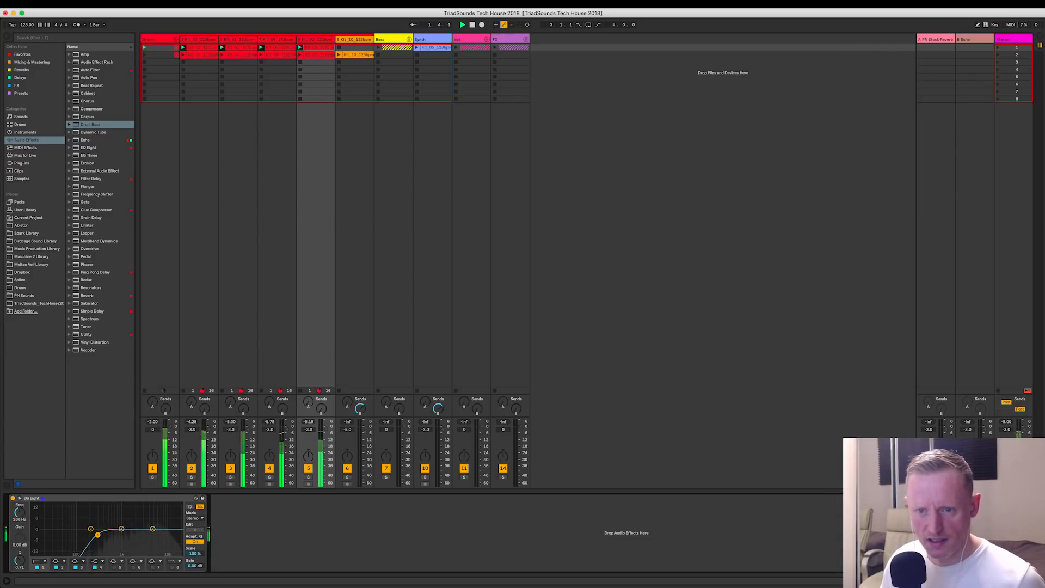
pyautogui.click(172, 568)
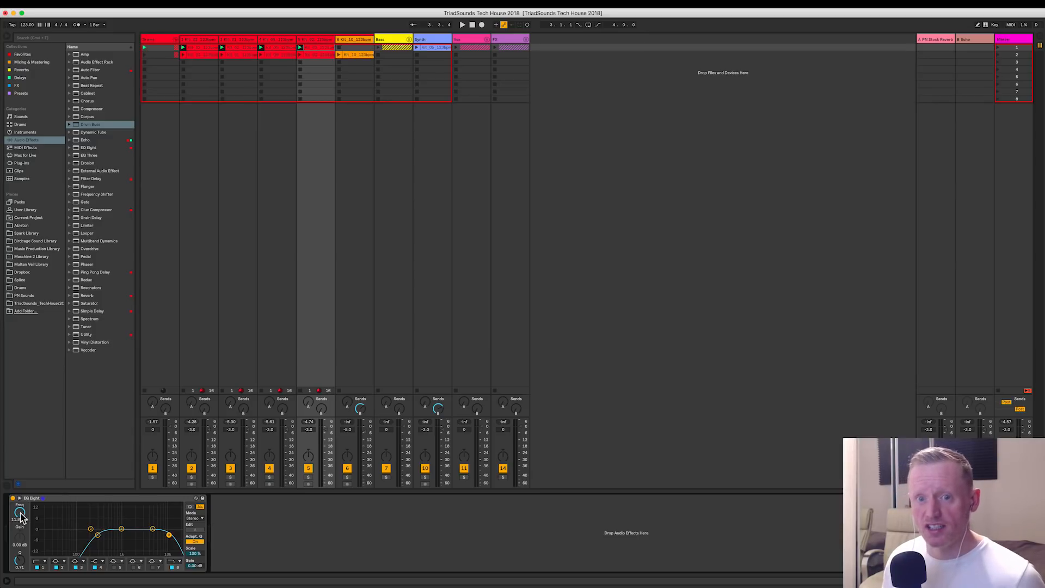
# Step: Show track 6's EQ Eight, launch its percussion clip with the other drums, view the clip's waveform, and stop playback
pyautogui.click(359, 43)
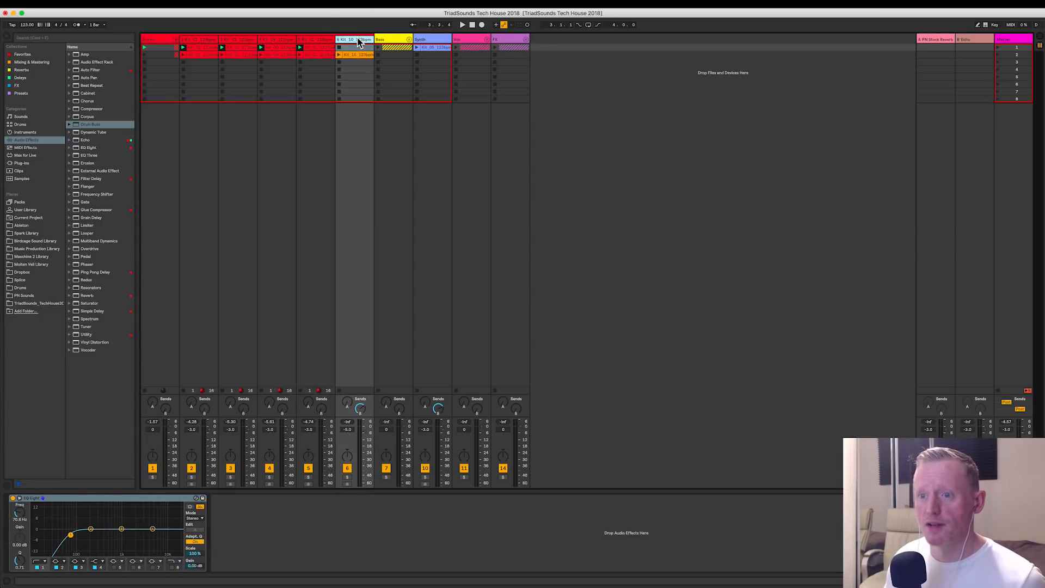
pyautogui.click(338, 56)
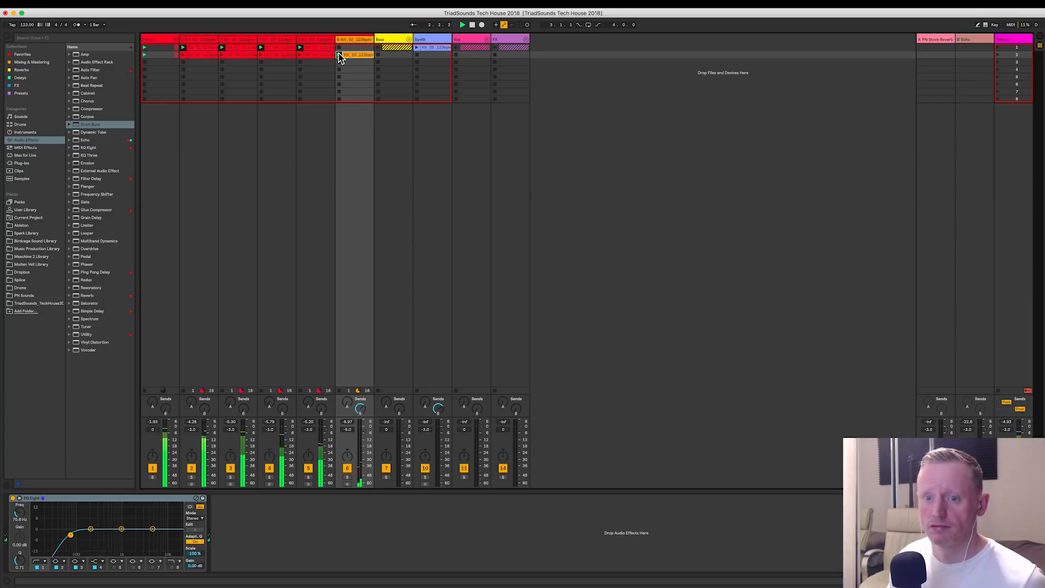
pyautogui.click(118, 499)
pyautogui.click(362, 59)
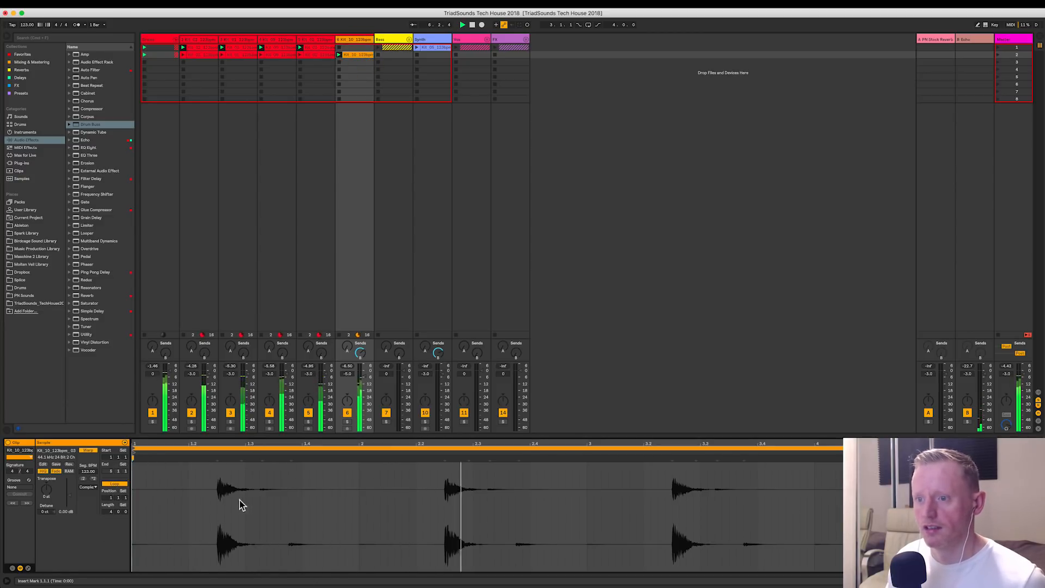
pyautogui.press('space')
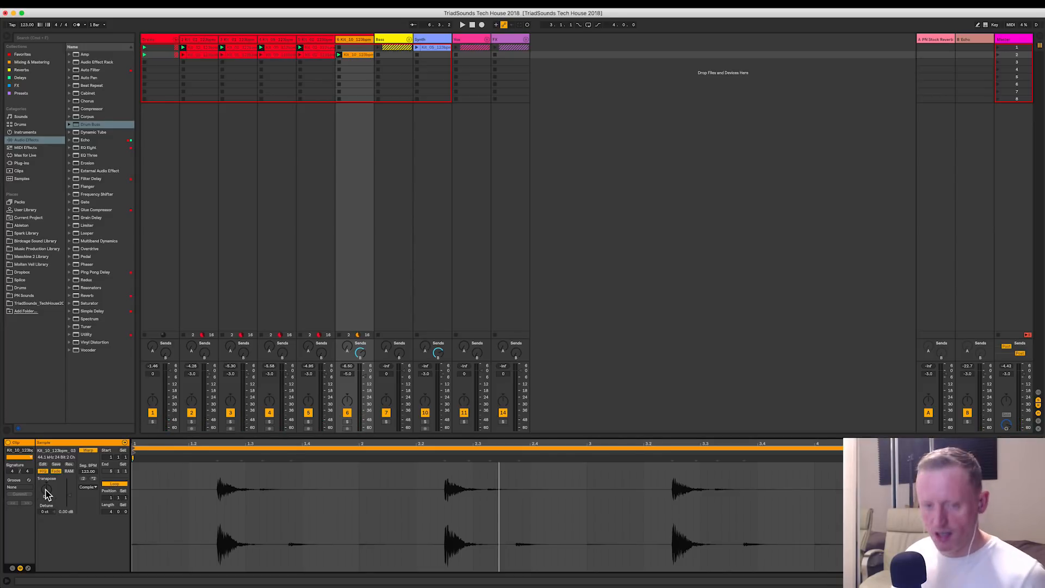
# Step: Transpose track 6's percussion clip to -7 st and audition it with the drums
pyautogui.press('7')
pyautogui.press('Return')
pyautogui.press('space')
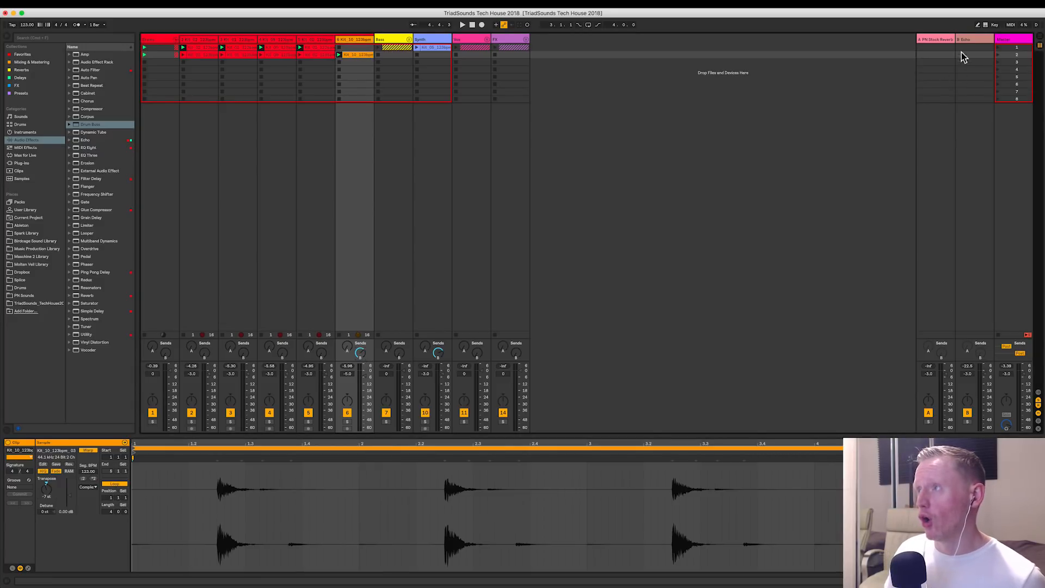
# Step: Examine the left and right delay-time settings of the Echo on return track B
pyautogui.click(965, 39)
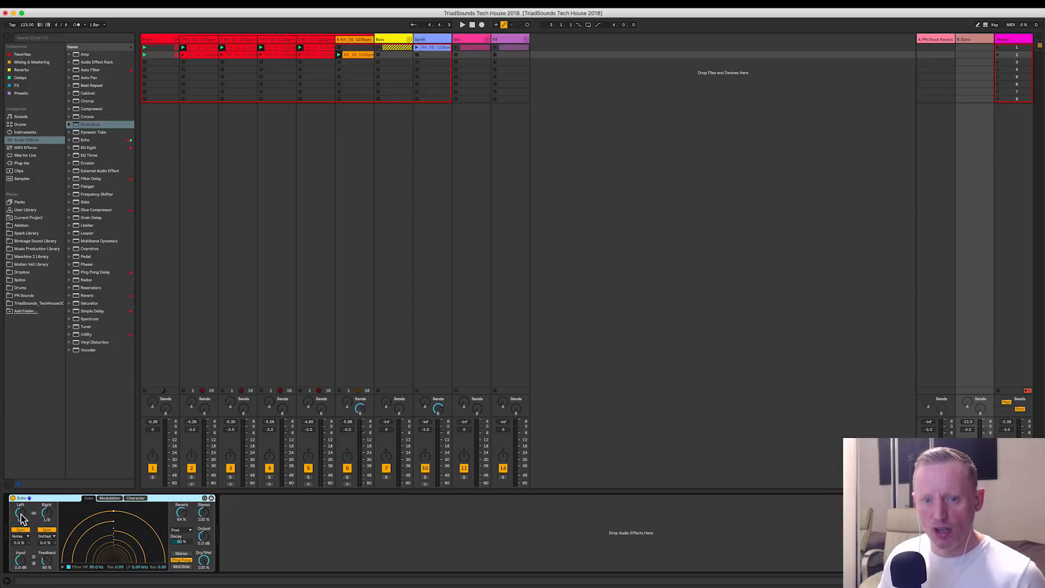
pyautogui.click(51, 514)
pyautogui.click(47, 540)
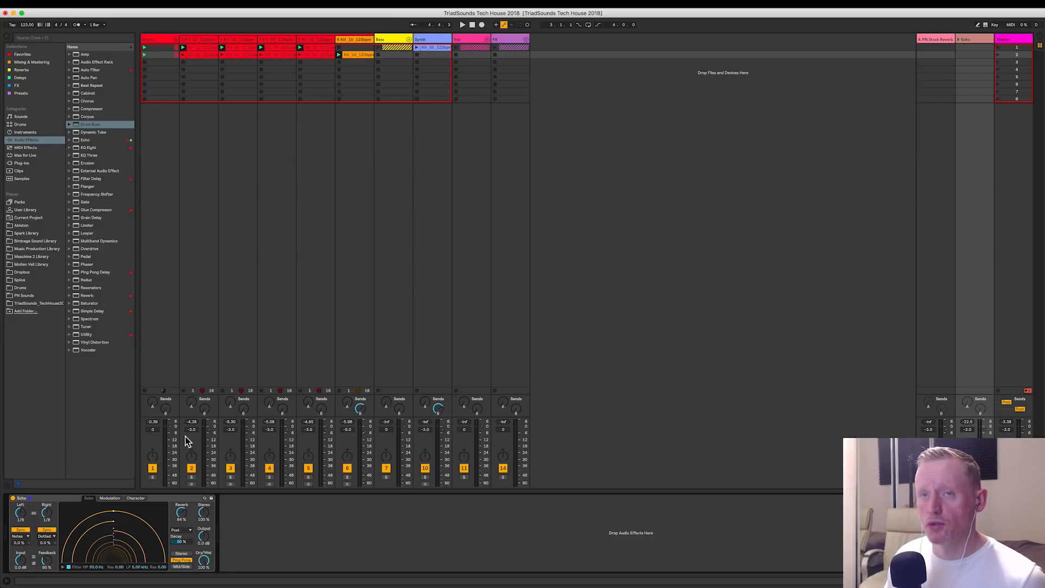
# Step: Add a Drum Buss to the Drums group, with Drive at 0 % and Damp at 20.0 kHz
pyautogui.click(159, 41)
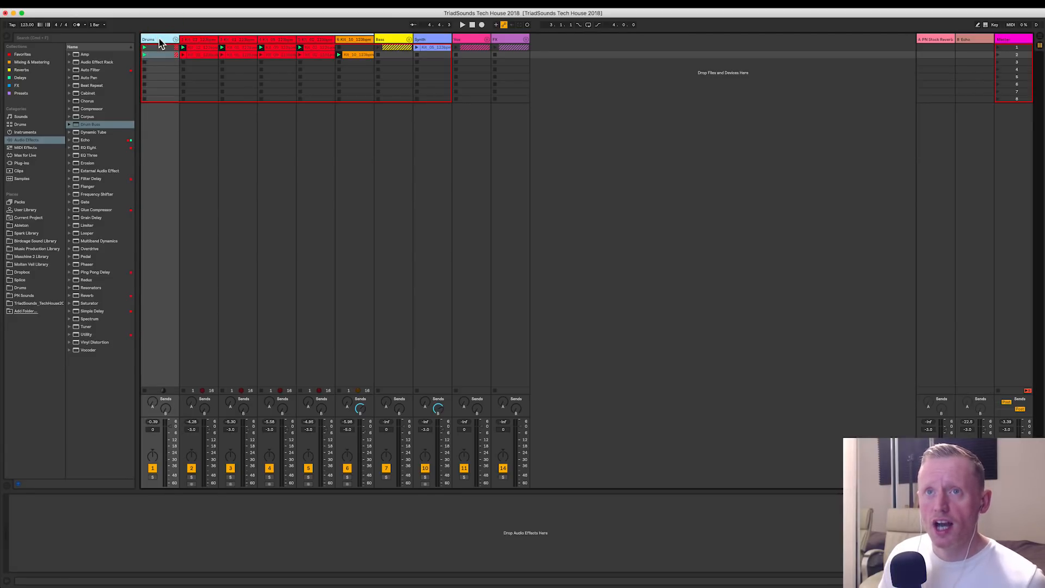
pyautogui.moveTo(94, 127); pyautogui.dragTo(156, 530)
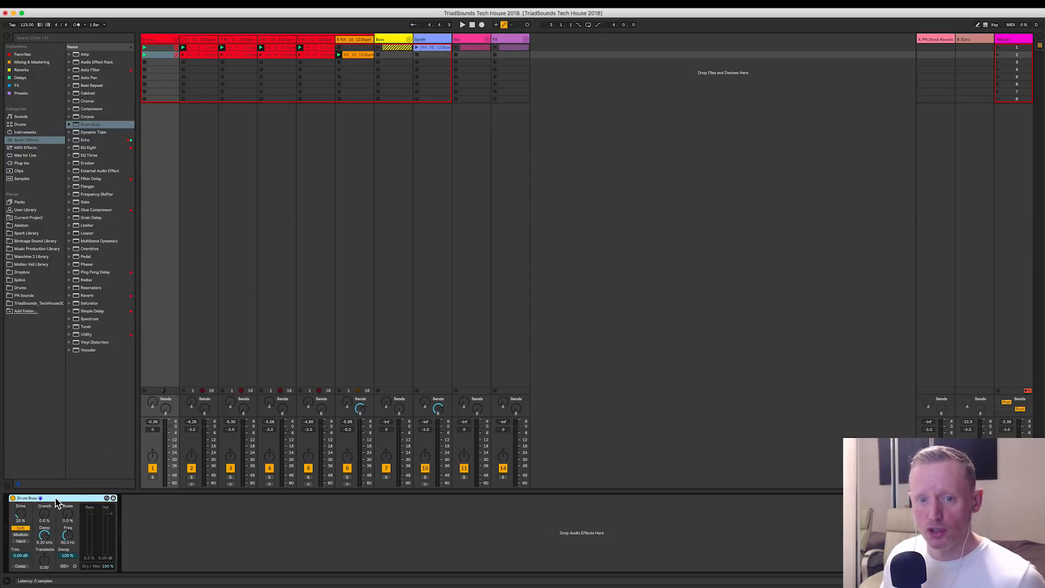
pyautogui.moveTo(20, 516); pyautogui.dragTo(21, 528)
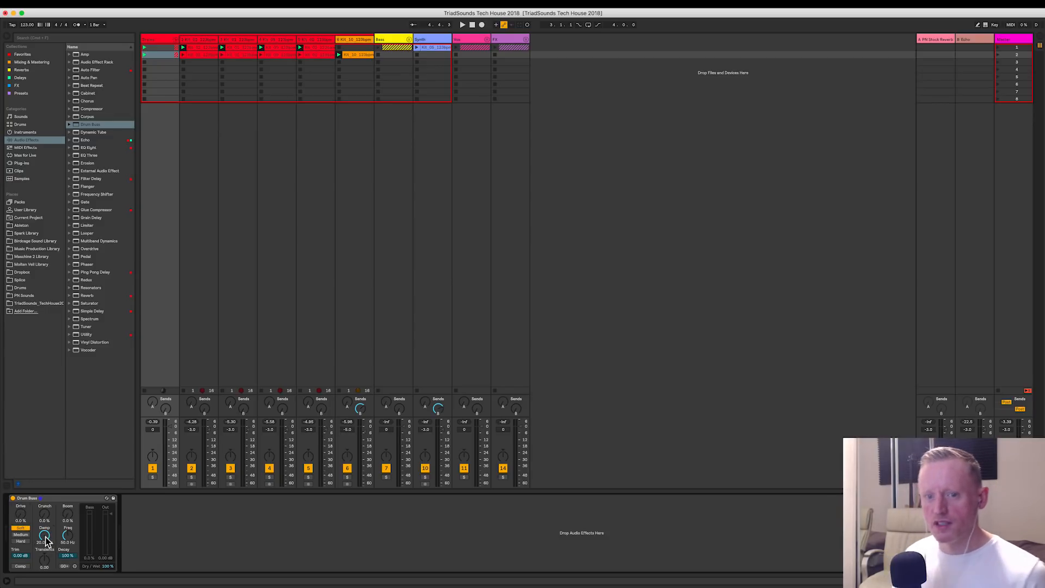
pyautogui.click(54, 498)
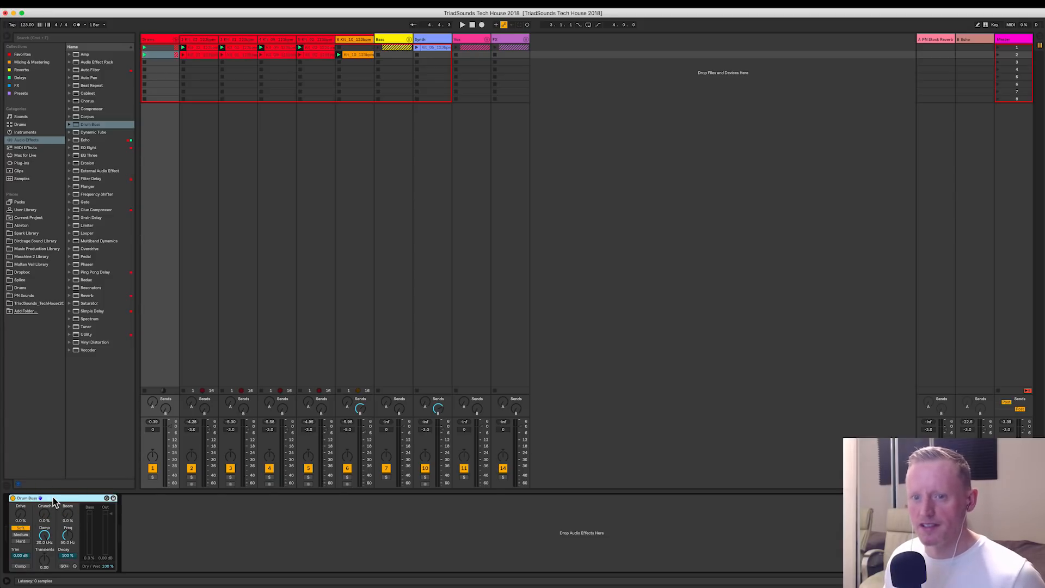
# Step: Play the drums, compare them with the Drum Buss off and on, and lower its Dry/Wet amount
pyautogui.press('space')
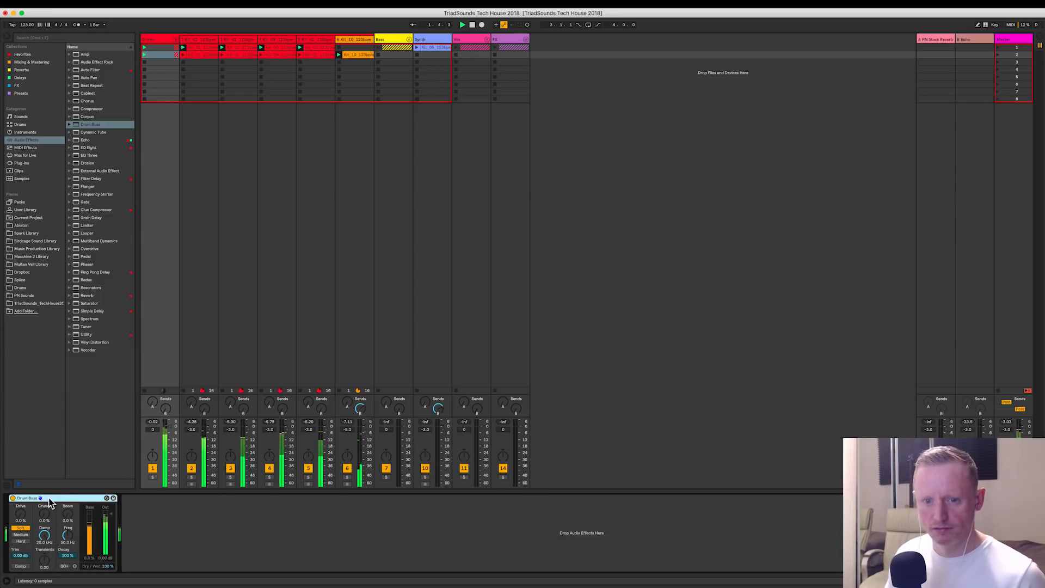
pyautogui.click(12, 498)
pyautogui.click(13, 498)
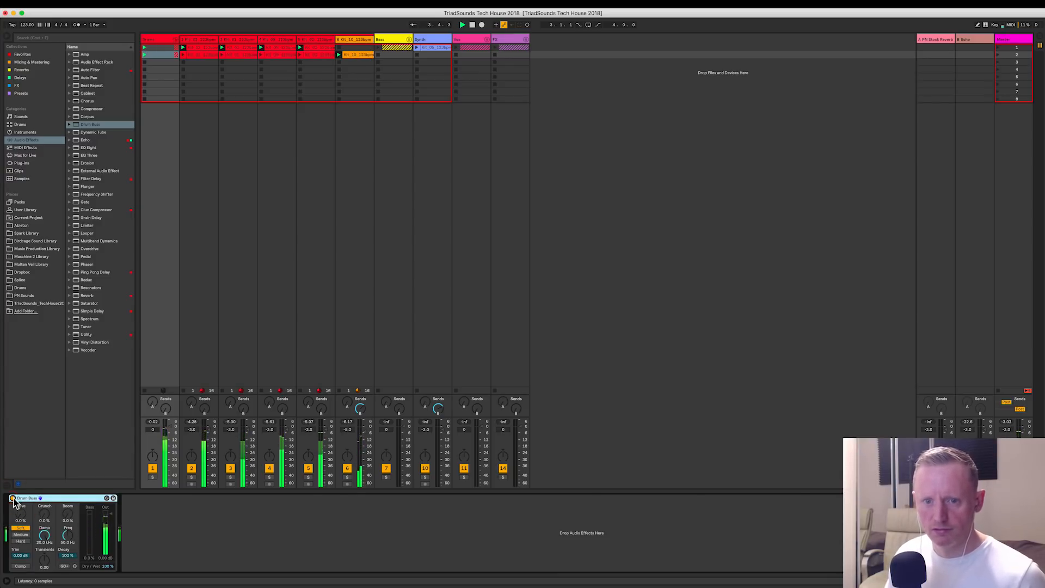
pyautogui.moveTo(105, 566); pyautogui.dragTo(104, 587)
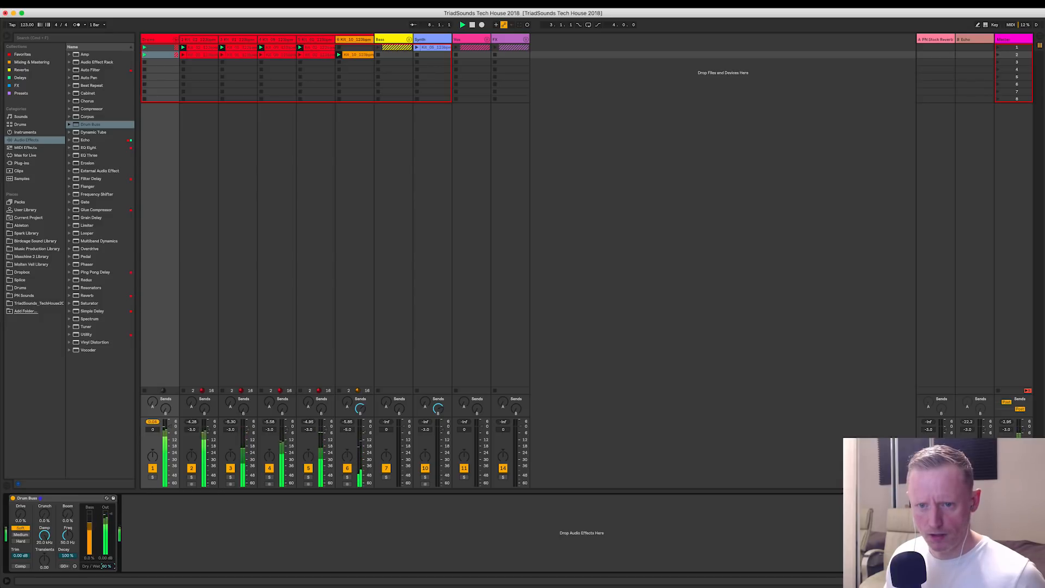
# Step: Stop playback and set the Drum Buss Drive to 5 %
pyautogui.press('space')
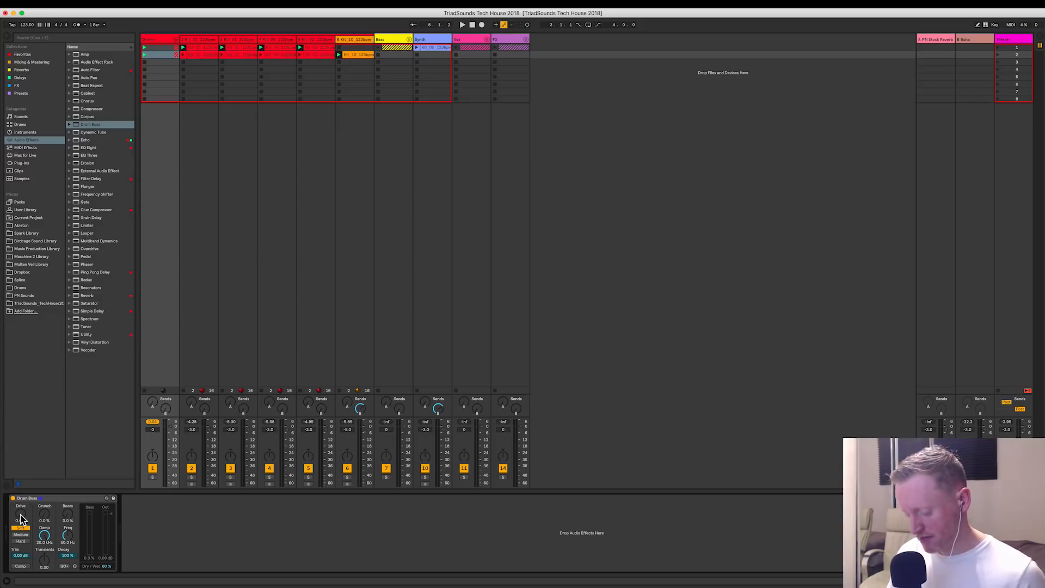
pyautogui.write('5')
pyautogui.press('Return')
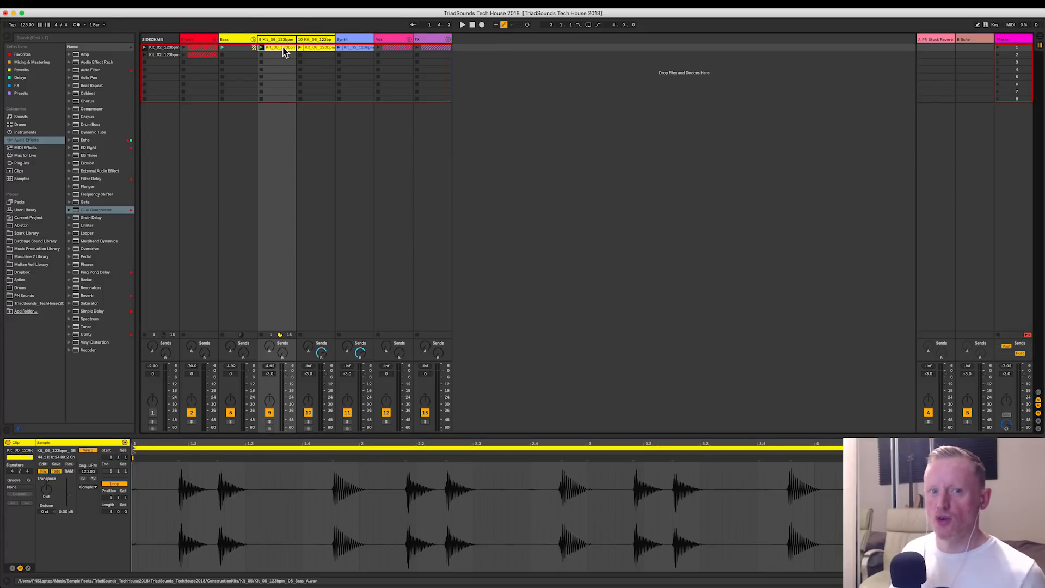
# Step: Audition the bass clip on track 9, then show the Bass group's Glue Compressor
pyautogui.press('space')
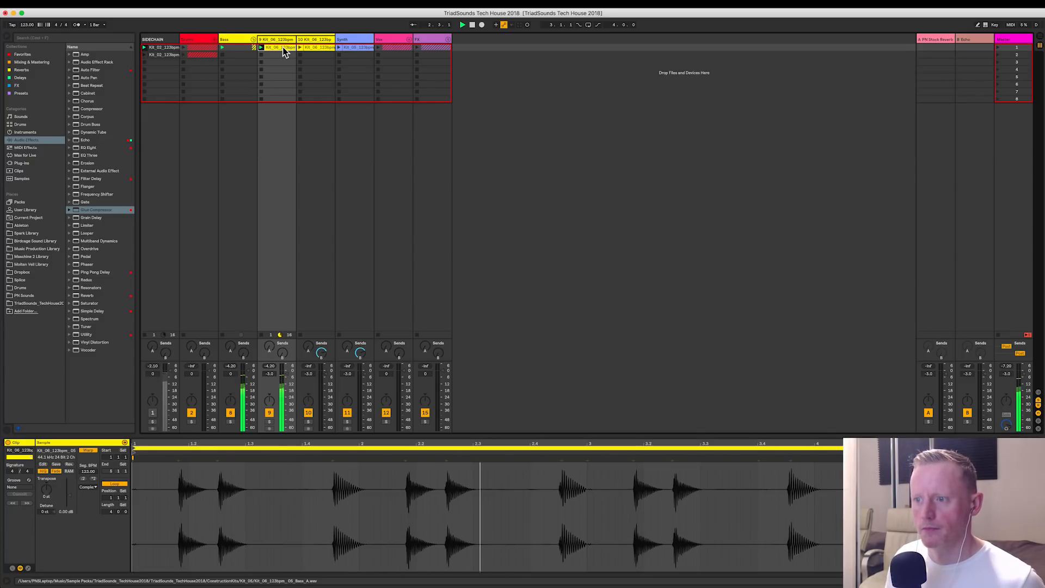
pyautogui.press('space')
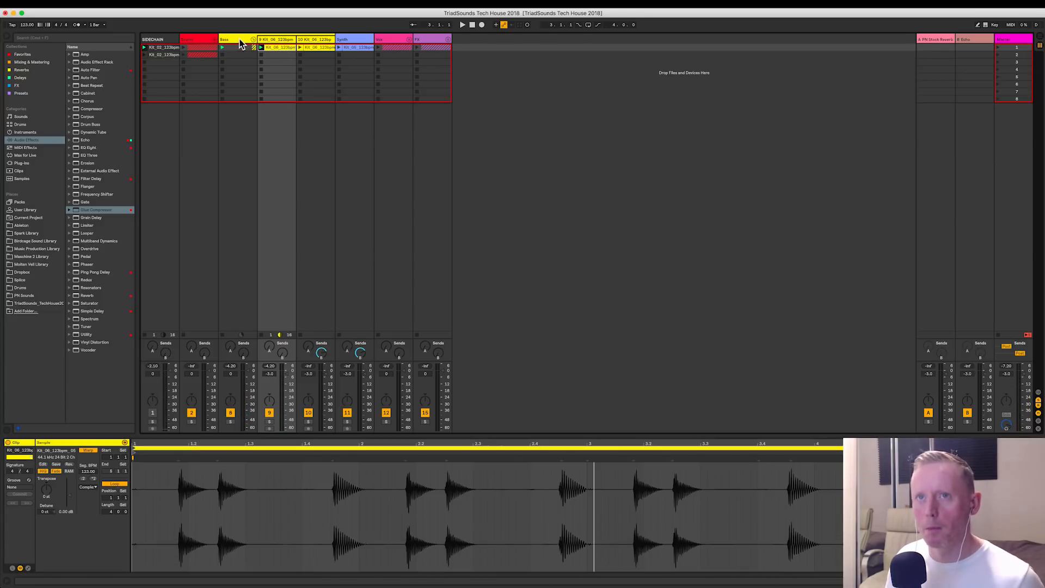
pyautogui.click(240, 40)
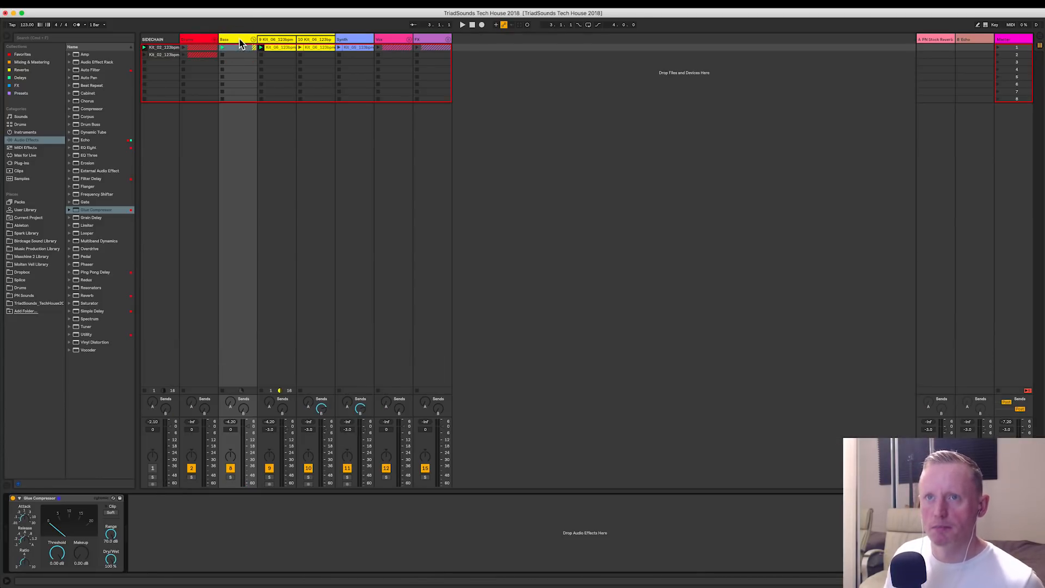
pyautogui.click(70, 497)
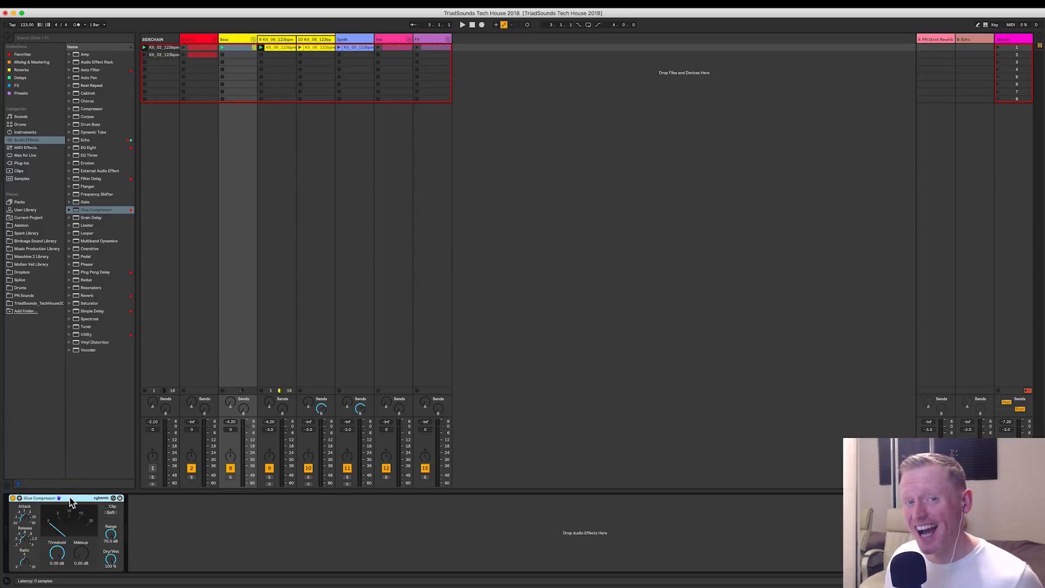
# Step: Check the SIDECHAIN track, then enable sidechaining on the Bass group's Glue Compressor with SIDECHAIN as its audio source
pyautogui.click(169, 40)
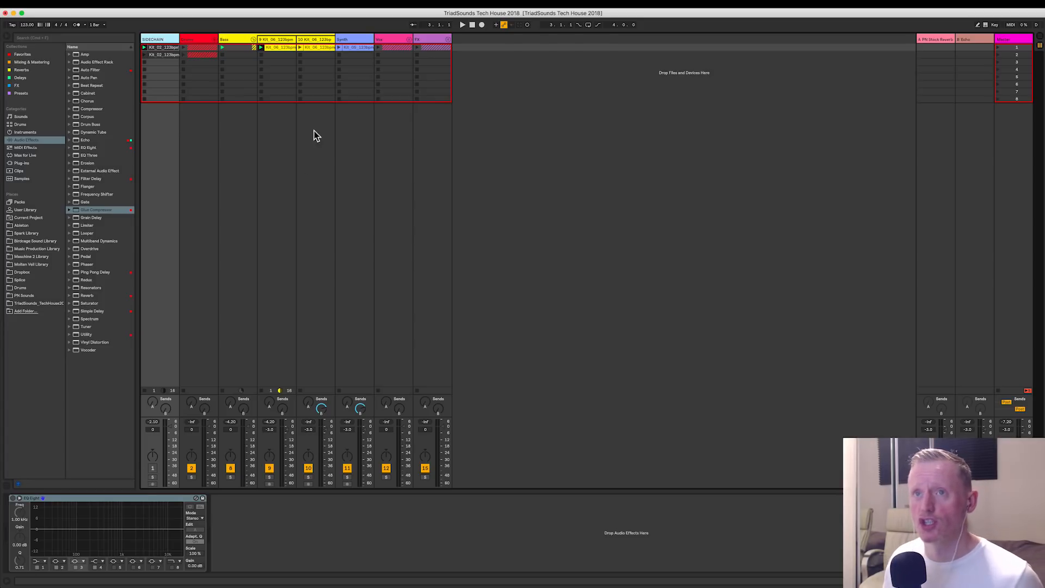
pyautogui.click(232, 41)
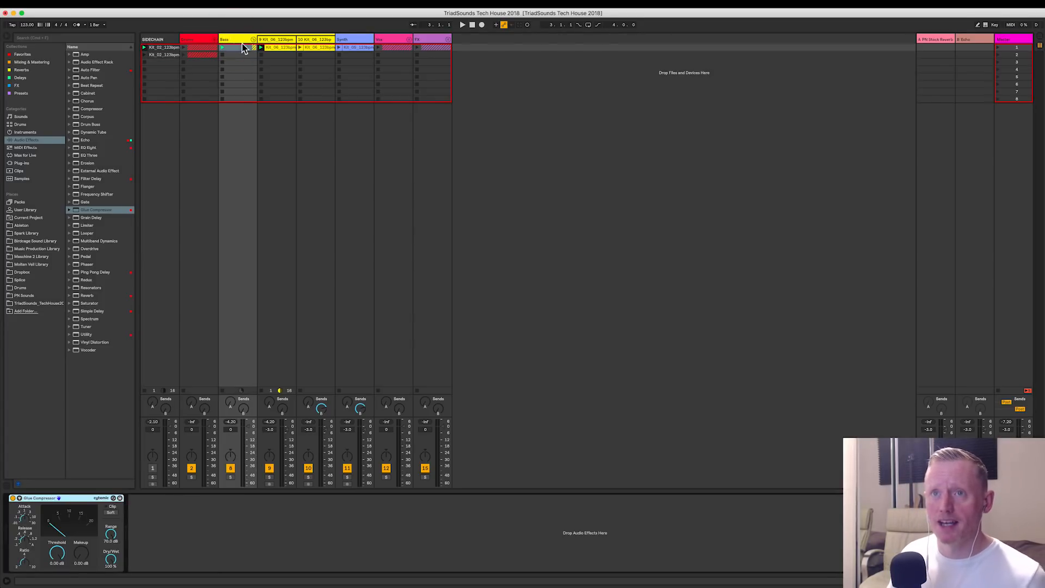
pyautogui.click(19, 499)
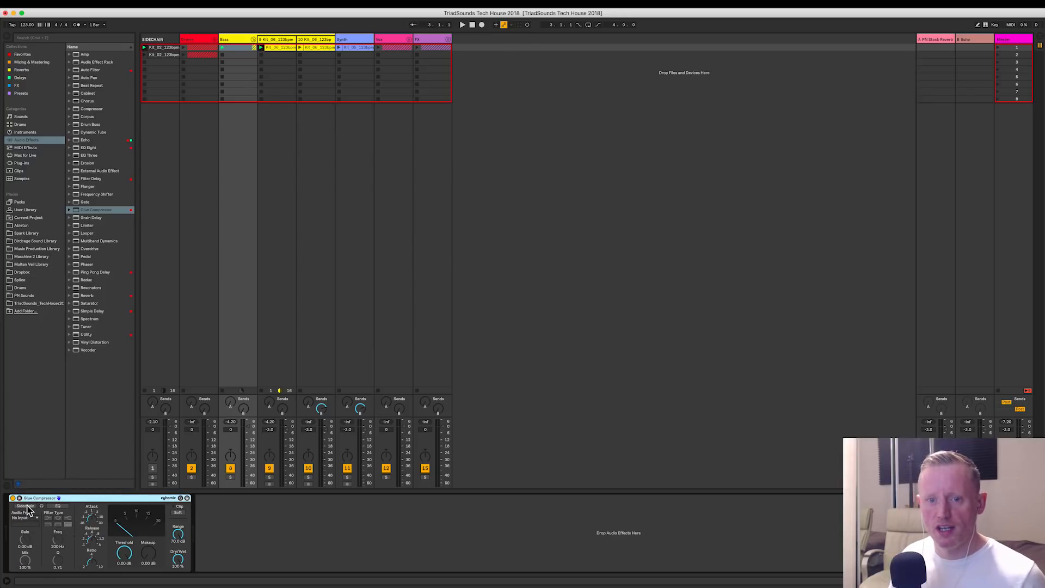
pyautogui.click(26, 508)
pyautogui.click(23, 518)
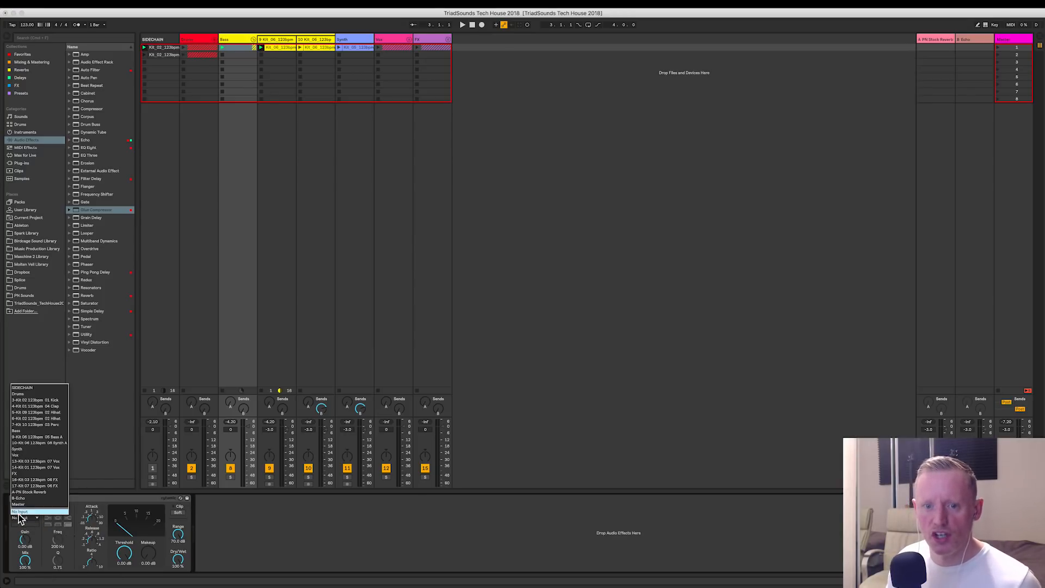
pyautogui.click(33, 388)
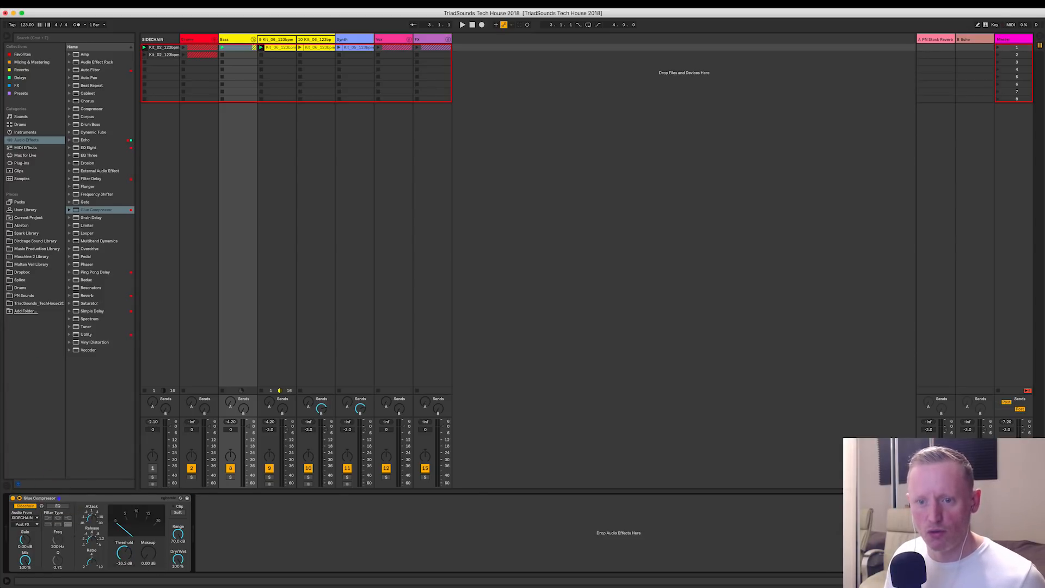
# Step: Lower the Glue Compressor's Threshold to about -17.1 dB and audition the ducked bass together with the Drums group's first scene
pyautogui.moveTo(124, 553); pyautogui.dragTo(124, 555)
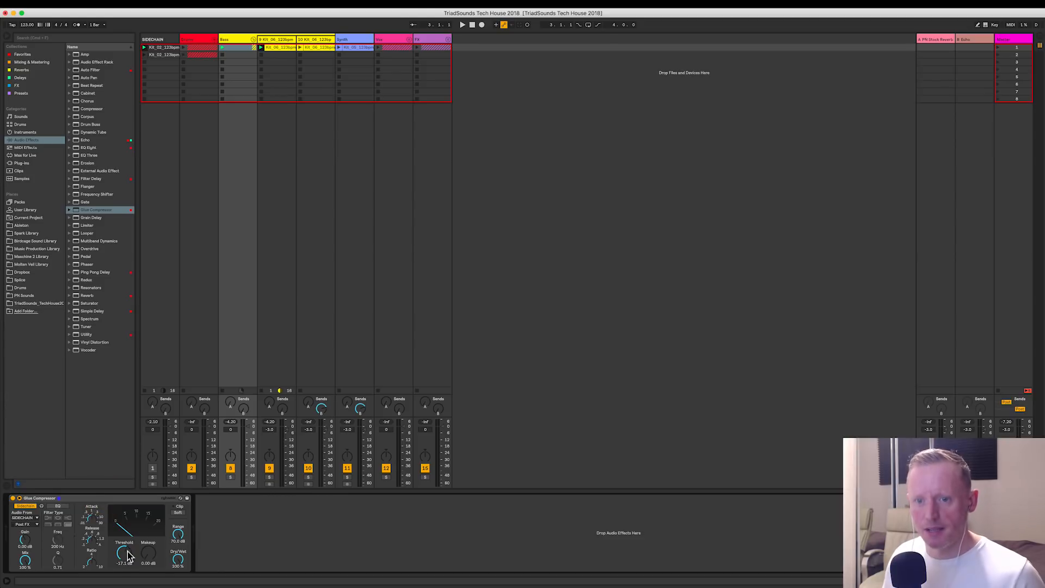
pyautogui.press('space')
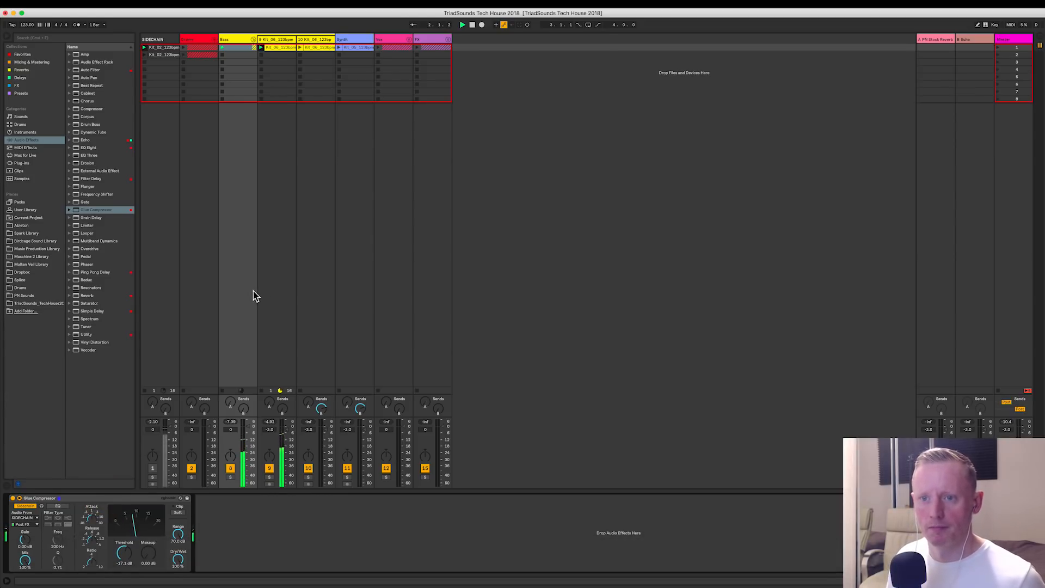
pyautogui.click(183, 48)
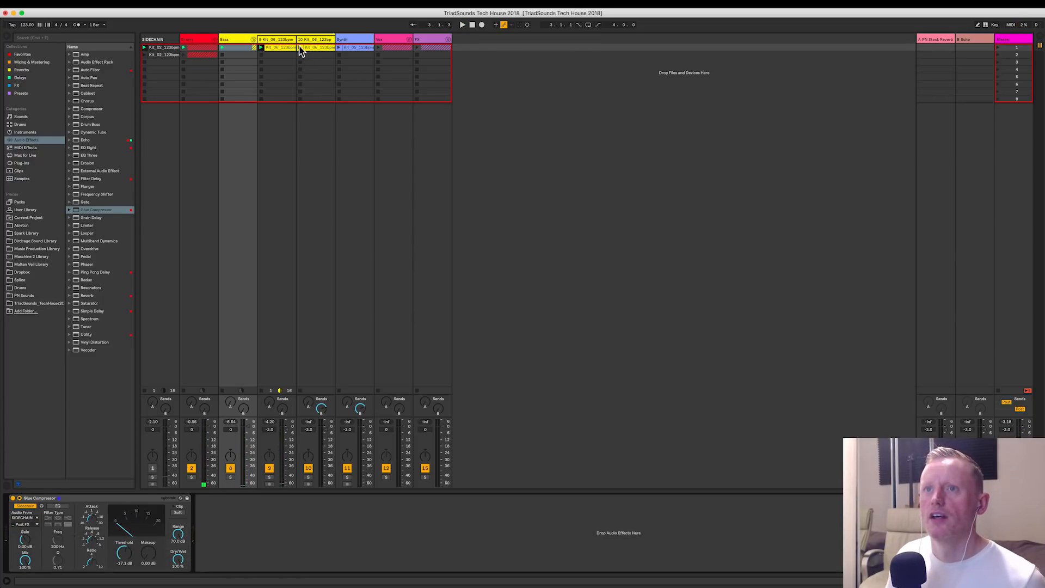
# Step: View the waveform of track 10's clip, launch it with the drums and bass, then stop playback
pyautogui.click(315, 47)
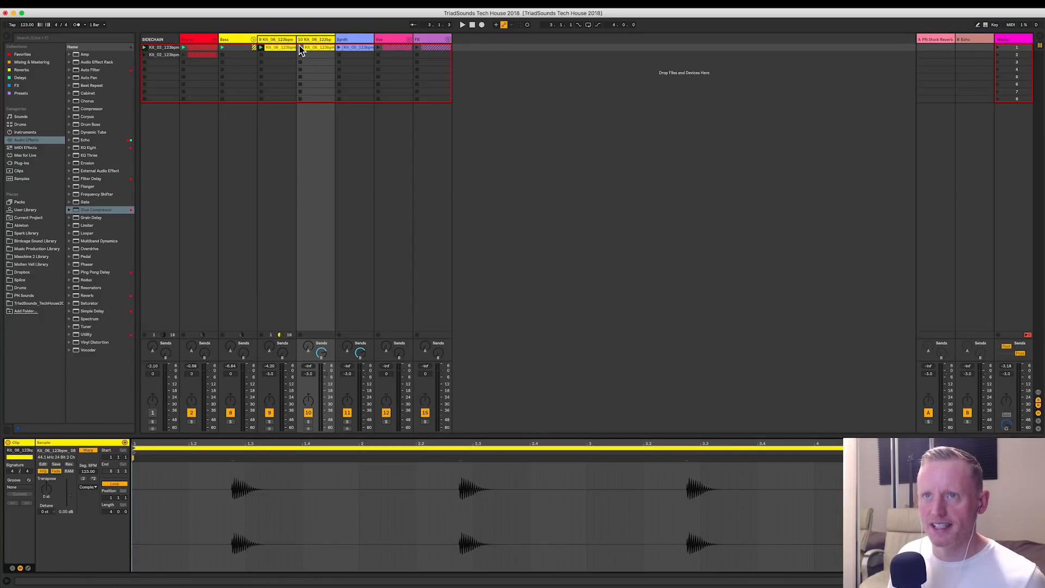
pyautogui.click(300, 47)
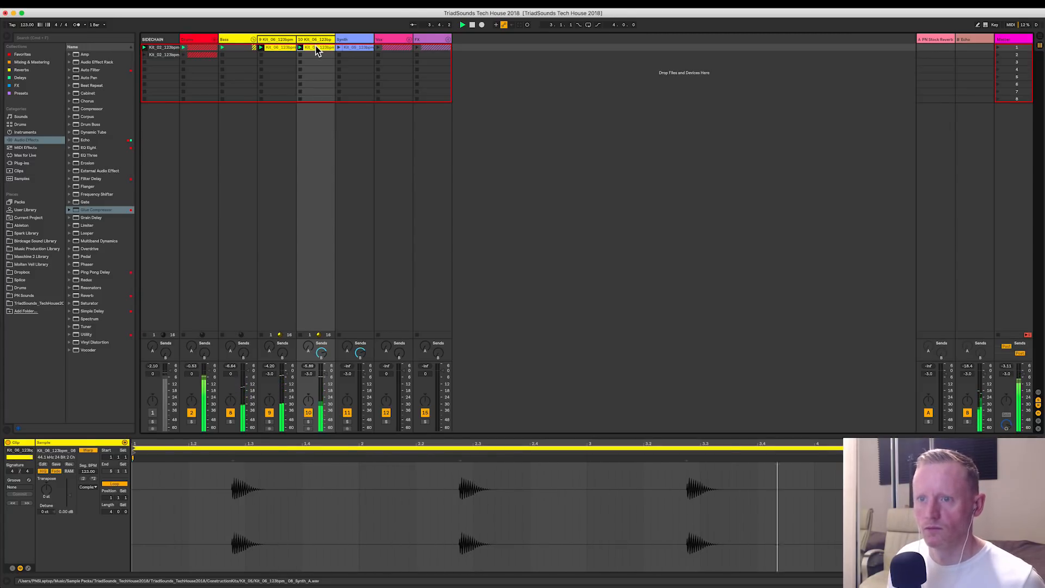
pyautogui.press('space')
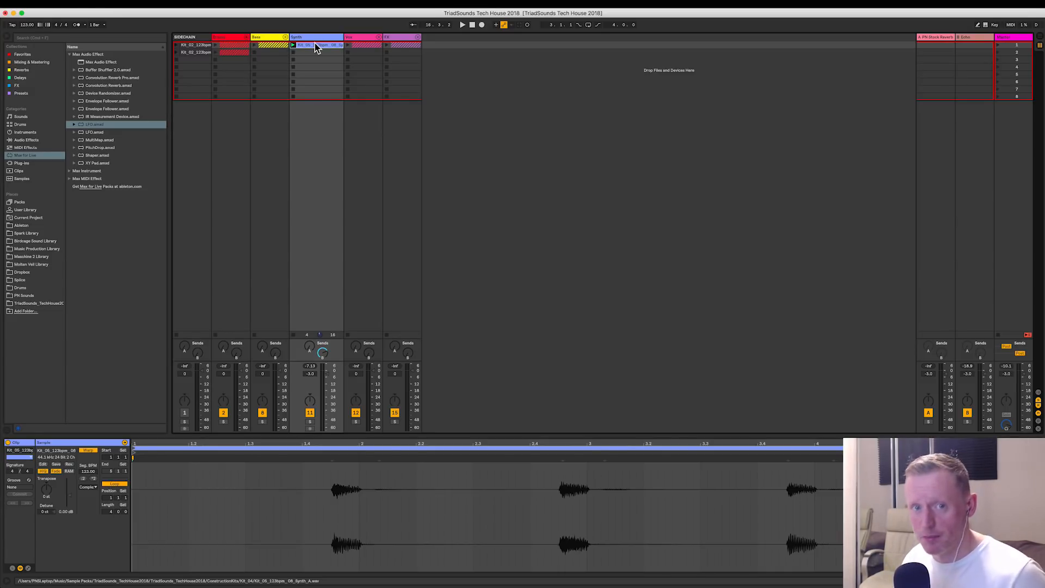
# Step: Audition the Synth track's clip, then show its devices and examine the Auto Filter's circuit type, Freq and Drive settings
pyautogui.press('space')
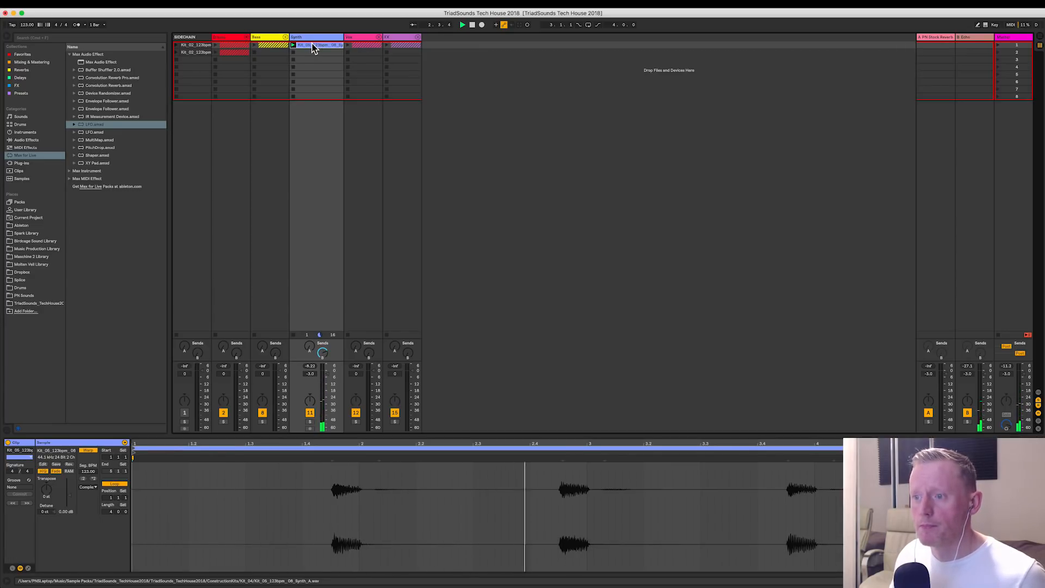
pyautogui.press('space')
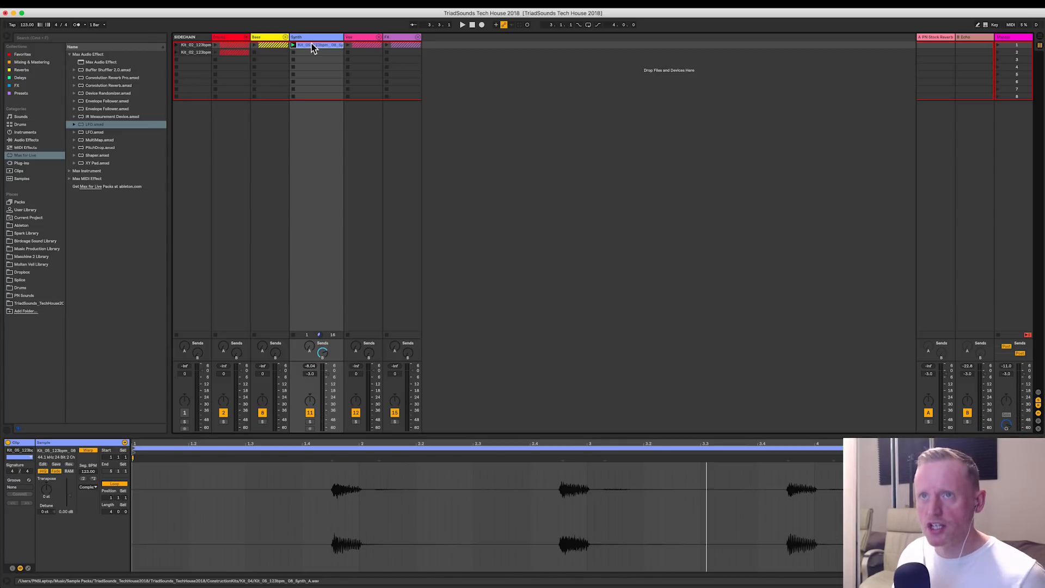
pyautogui.click(312, 40)
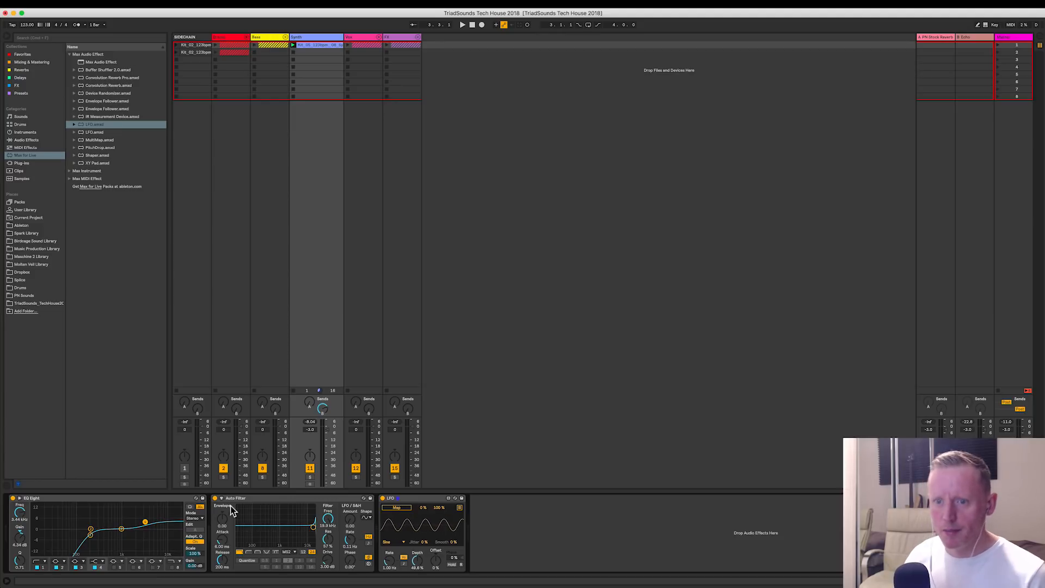
pyautogui.click(266, 499)
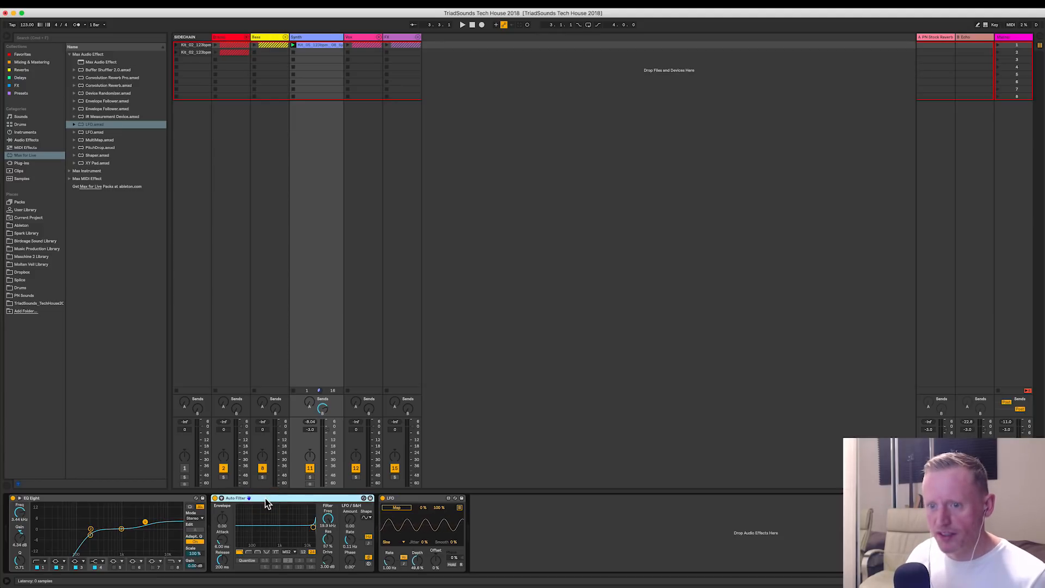
pyautogui.click(330, 561)
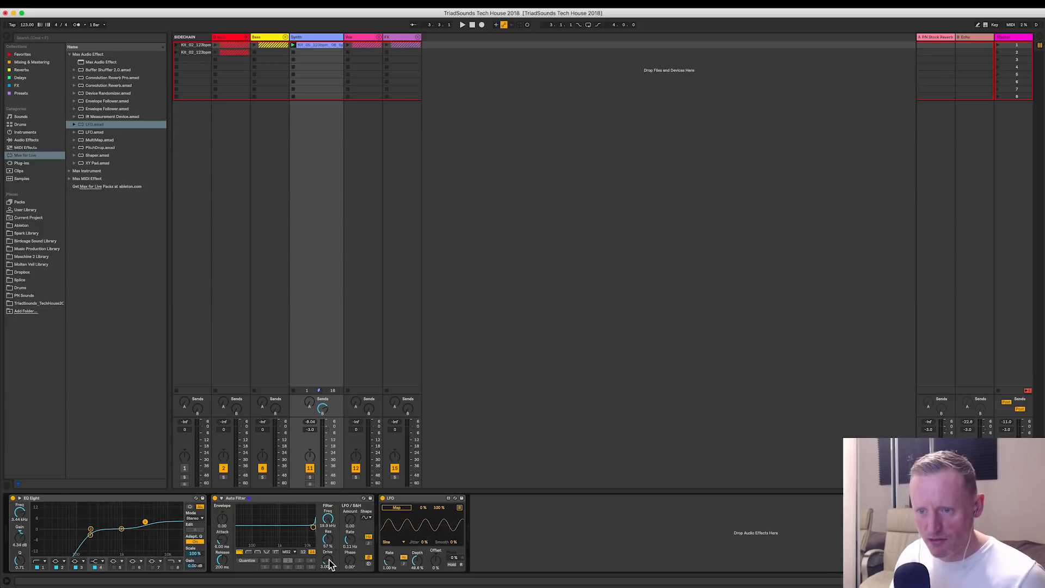
pyautogui.click(291, 553)
pyautogui.click(293, 555)
pyautogui.moveTo(330, 524)
pyautogui.mouseDown()
pyautogui.moveTo(330, 564)
pyautogui.moveTo(330, 523)
pyautogui.mouseUp()
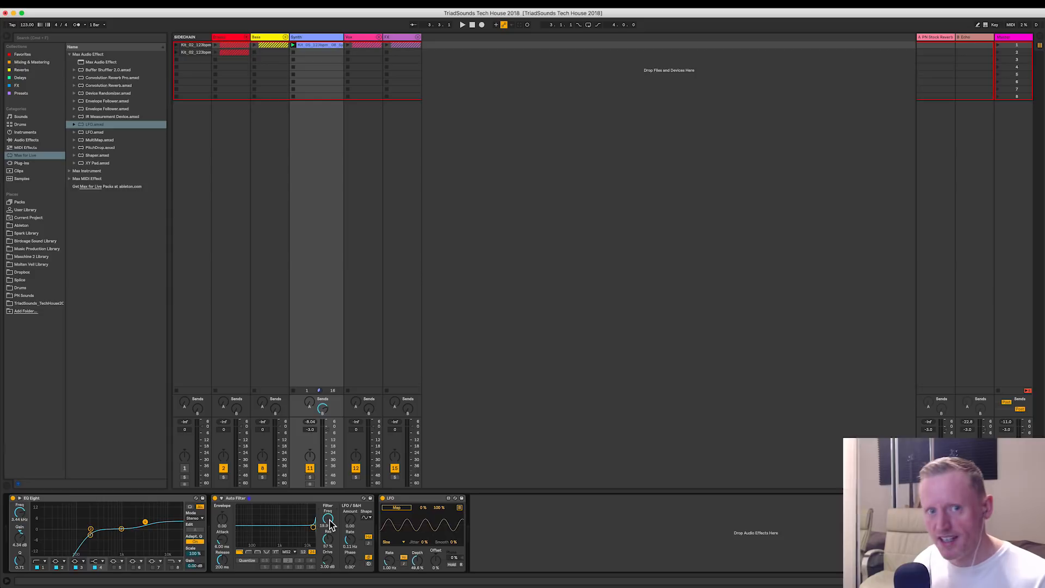
# Step: Map the LFO to the Auto Filter's Frequency and switch the LFO Rate to tempo sync at 4
pyautogui.click(389, 499)
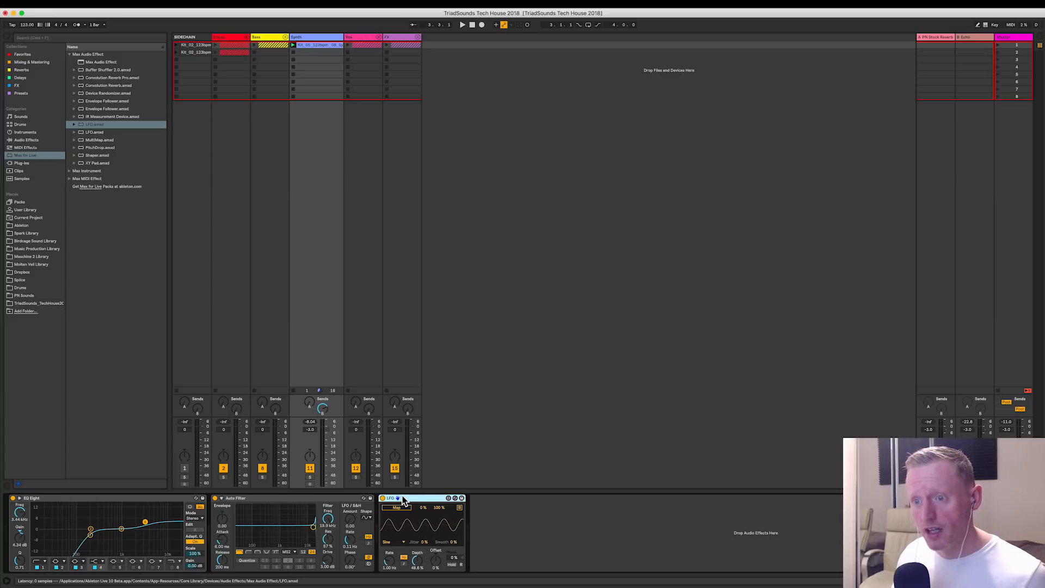
pyautogui.click(397, 507)
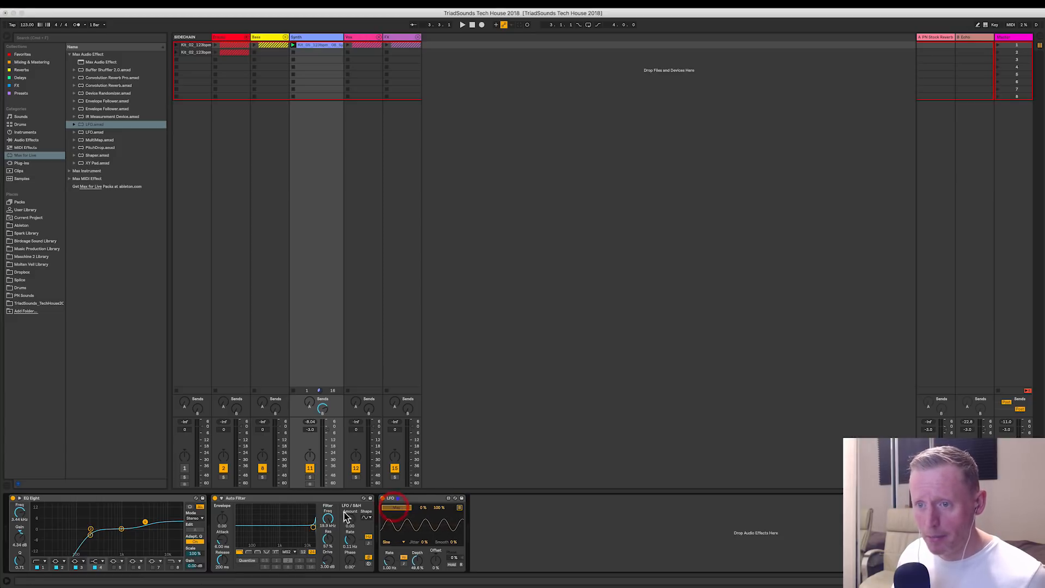
pyautogui.click(328, 519)
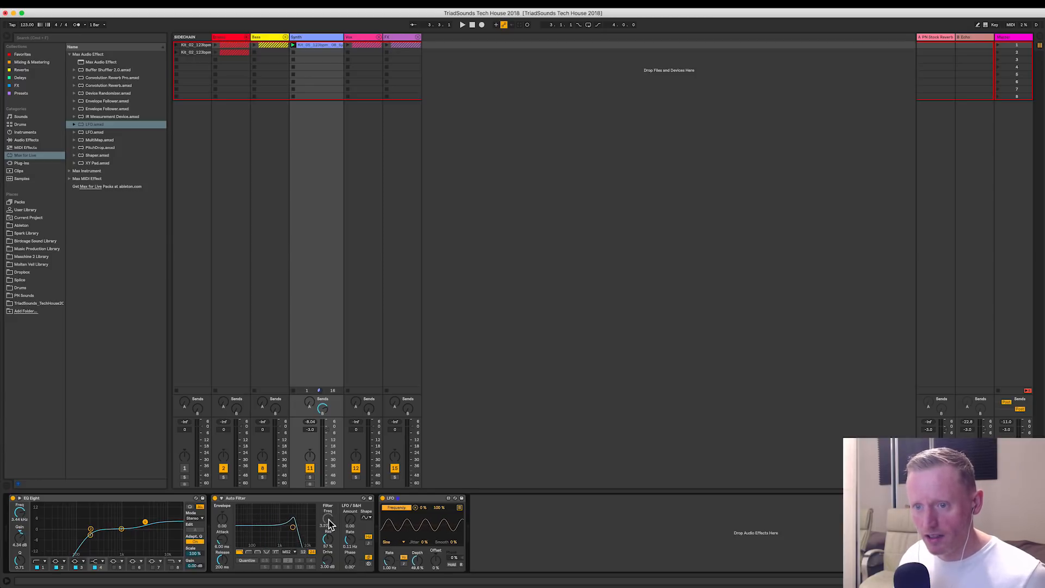
pyautogui.click(404, 564)
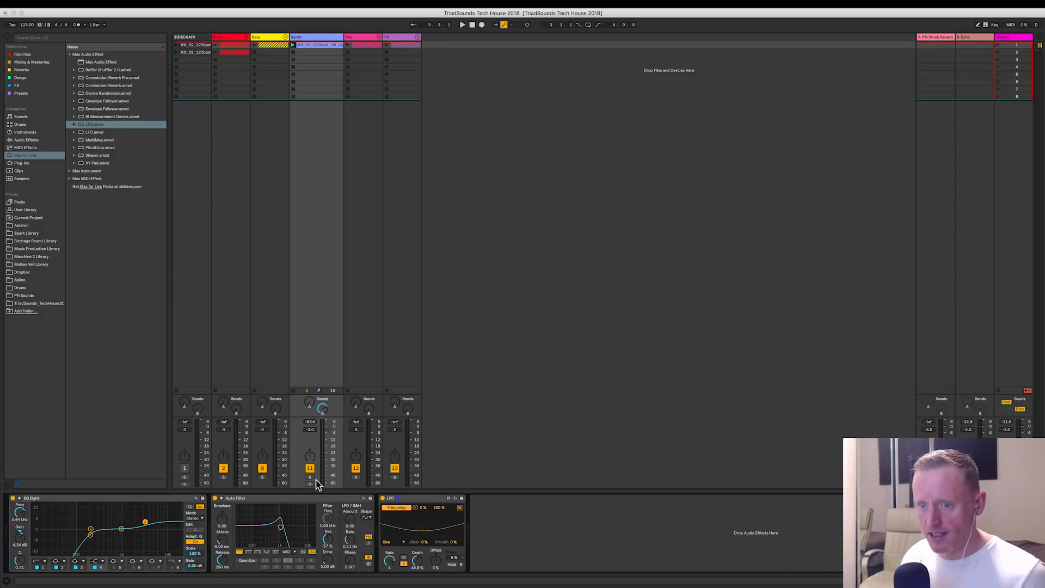
# Step: While auditioning the synth, set the LFO's Depth to about 34.8% and Offset to about 32%, then stop playback
pyautogui.press('space')
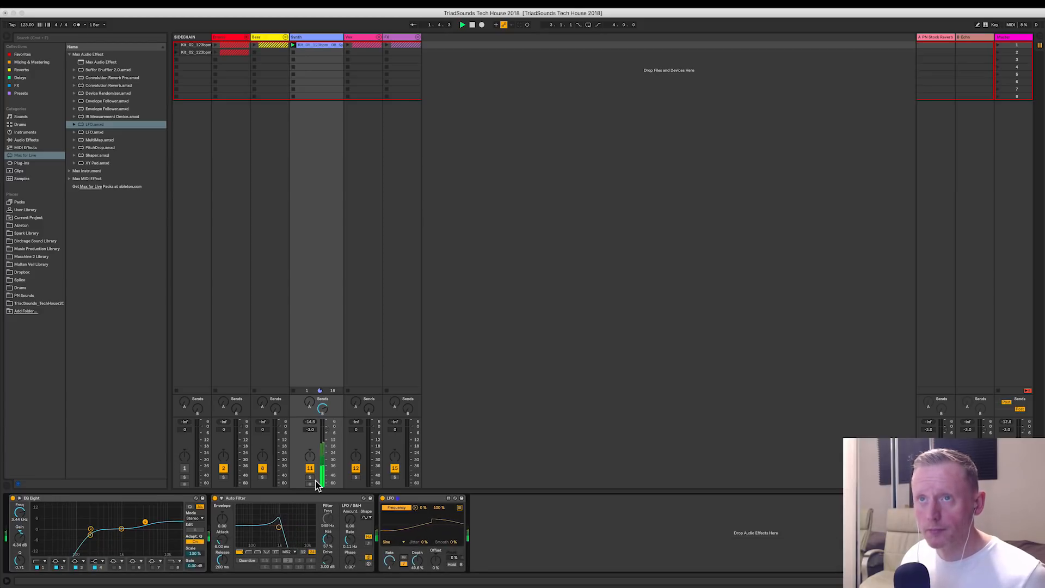
pyautogui.click(431, 565)
pyautogui.moveTo(429, 567)
pyautogui.mouseDown()
pyautogui.moveTo(437, 556)
pyautogui.moveTo(420, 567)
pyautogui.mouseUp()
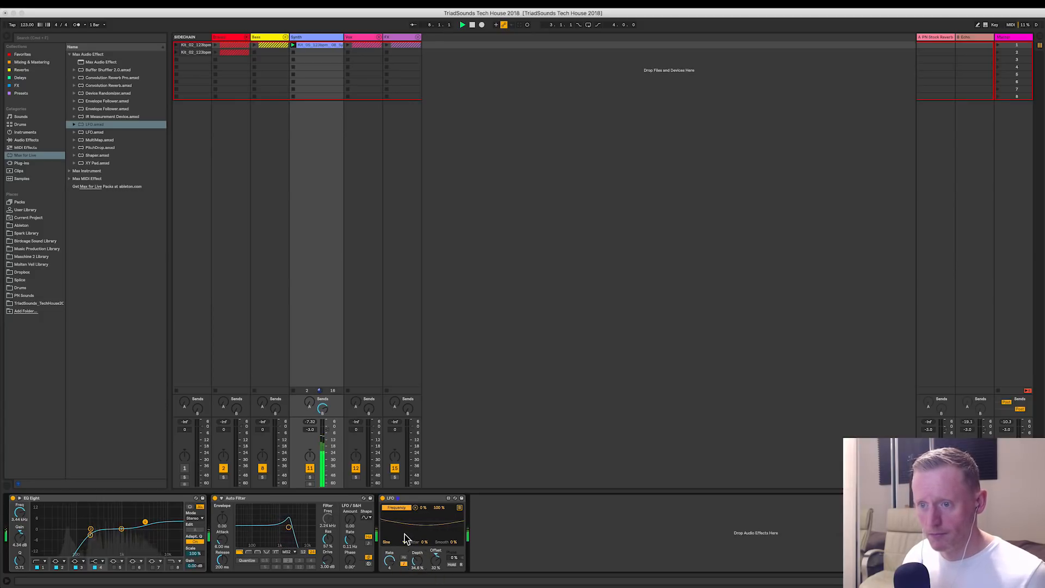
pyautogui.press('space')
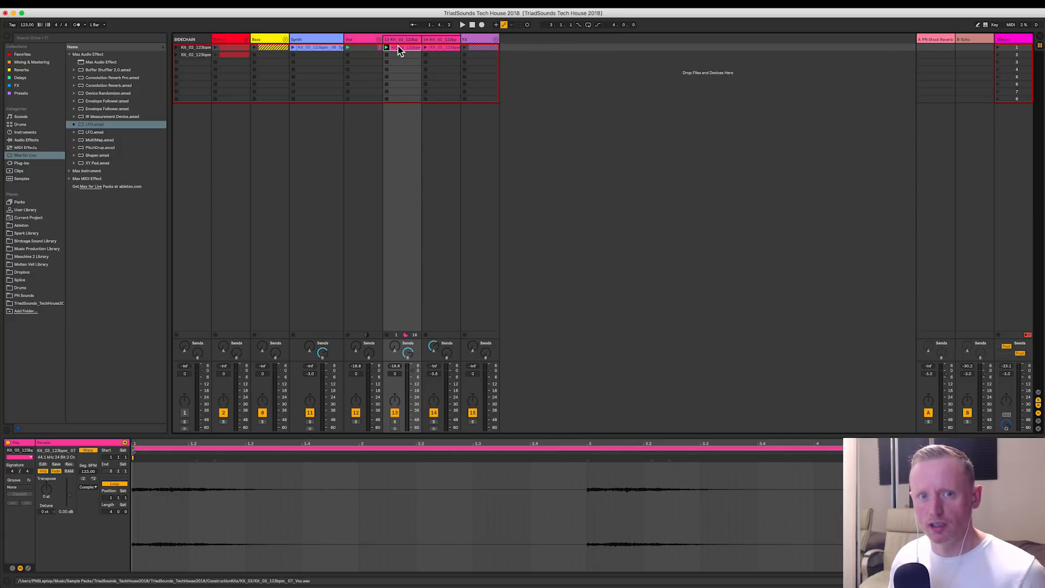
# Step: Audition the vocal clip on track 13, then add the vocal clip on track 14 and listen to both together
pyautogui.press('space')
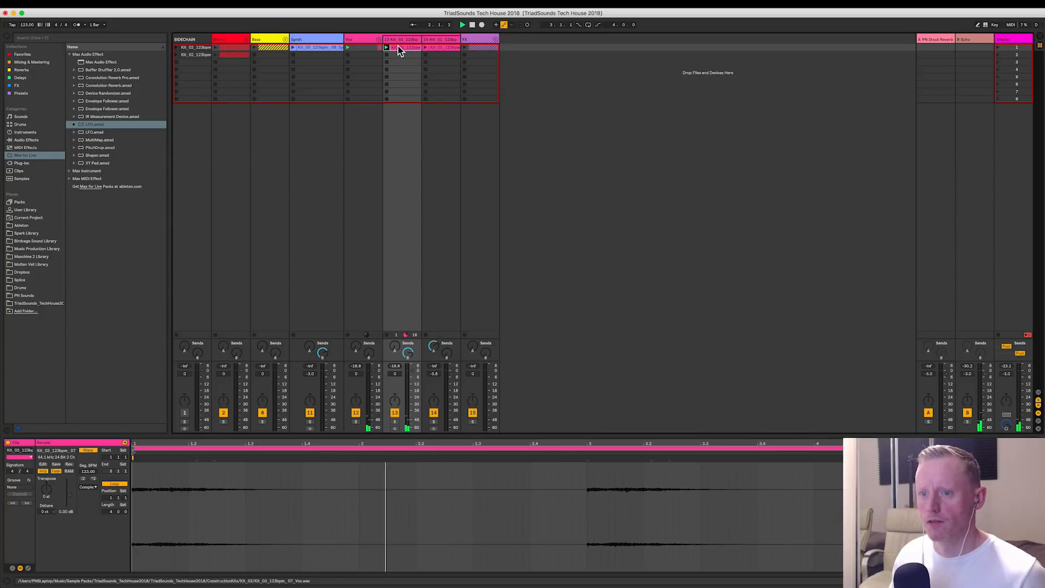
pyautogui.press('space')
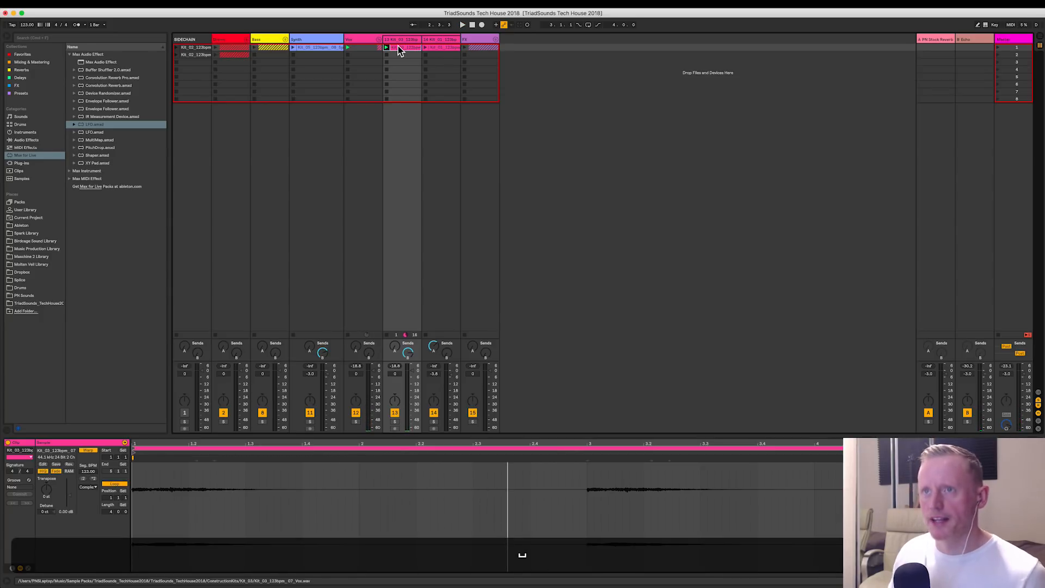
pyautogui.click(434, 48)
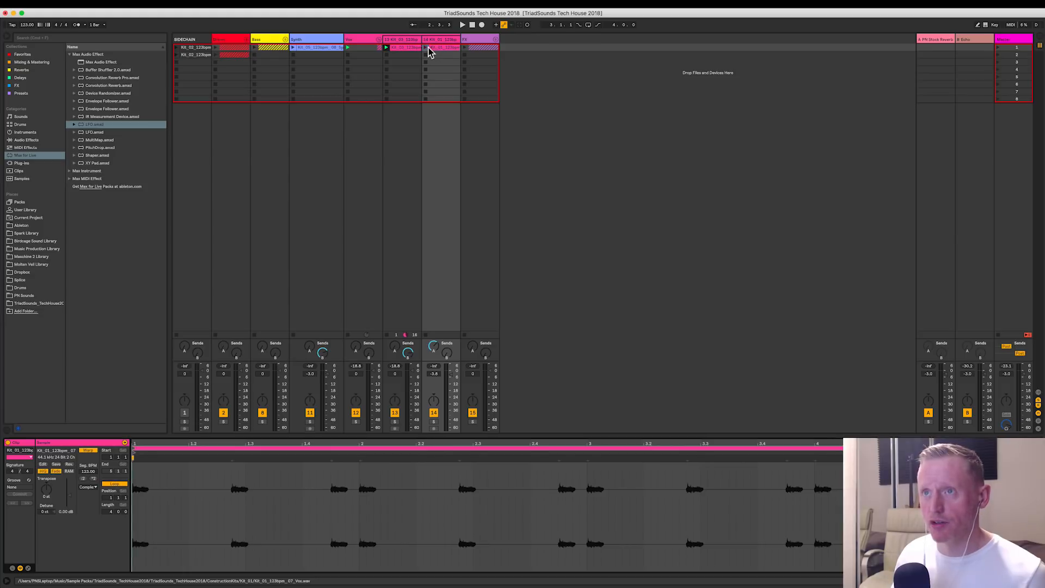
pyautogui.click(426, 48)
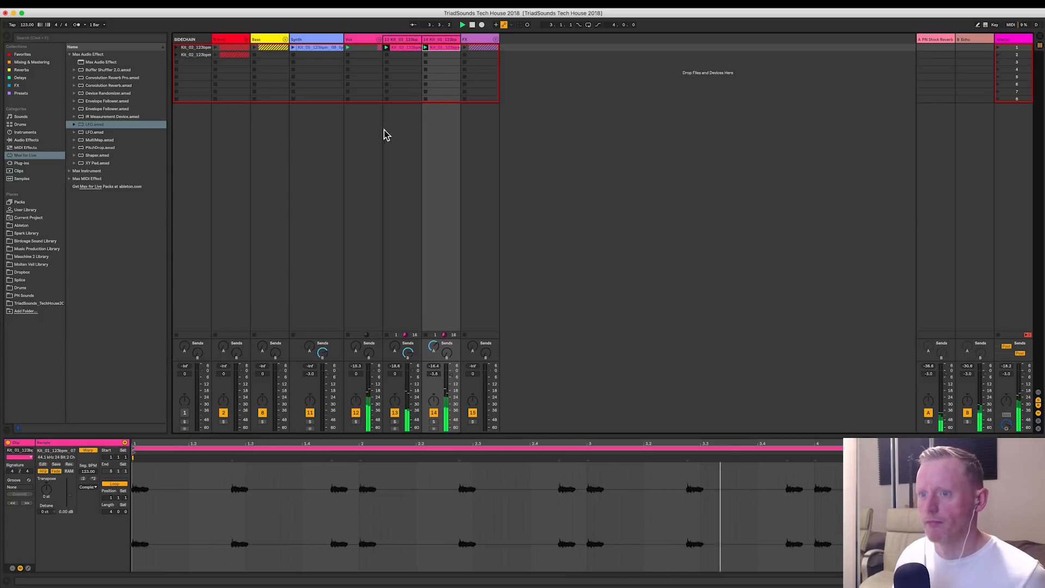
pyautogui.press('space')
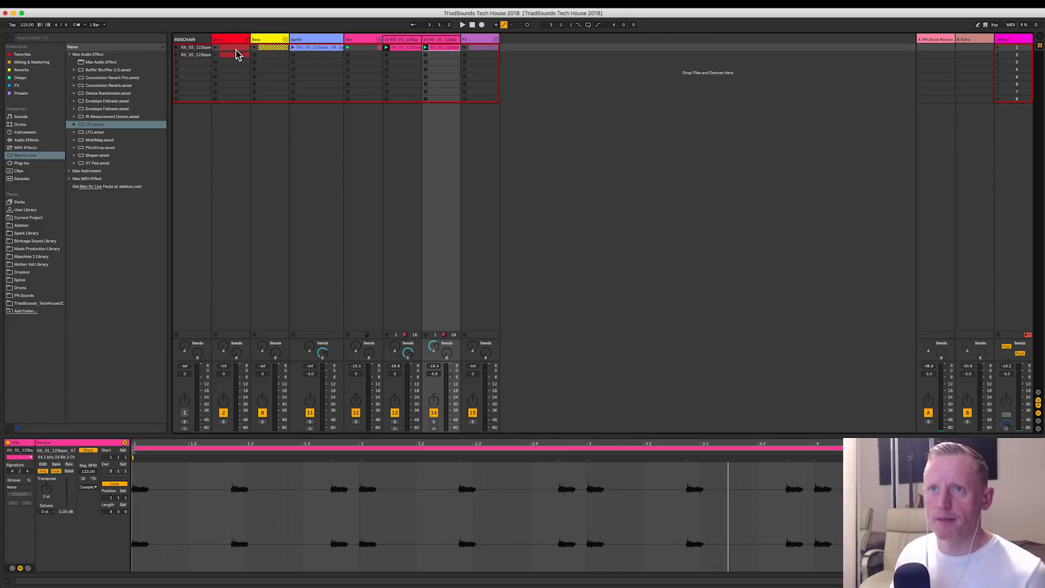
# Step: Audition the vocals with the first drum, bass and synth clips, then show the devices on reverb return track A
pyautogui.click(216, 48)
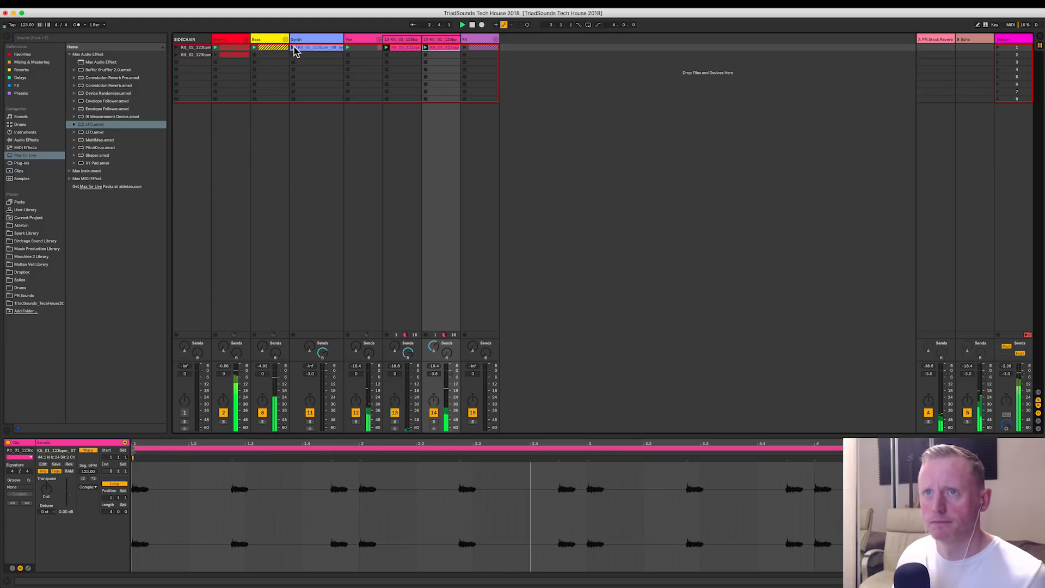
pyautogui.click(294, 49)
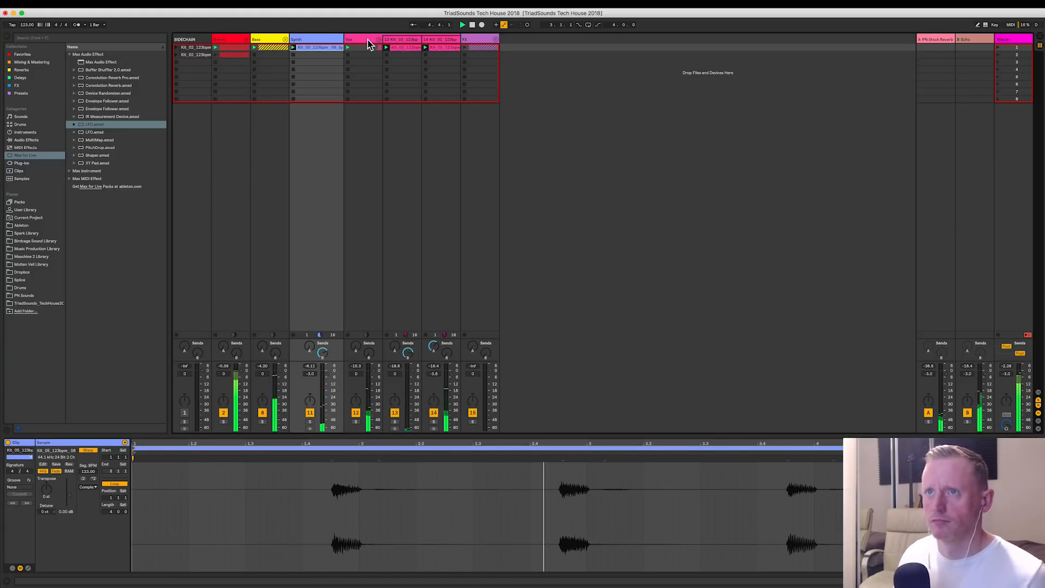
pyautogui.press('space')
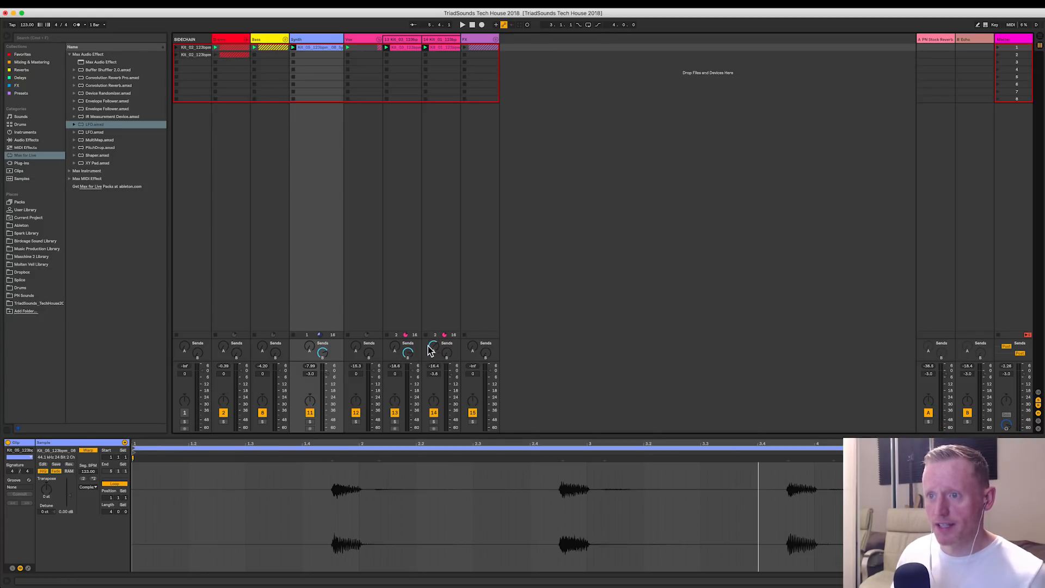
pyautogui.click(929, 38)
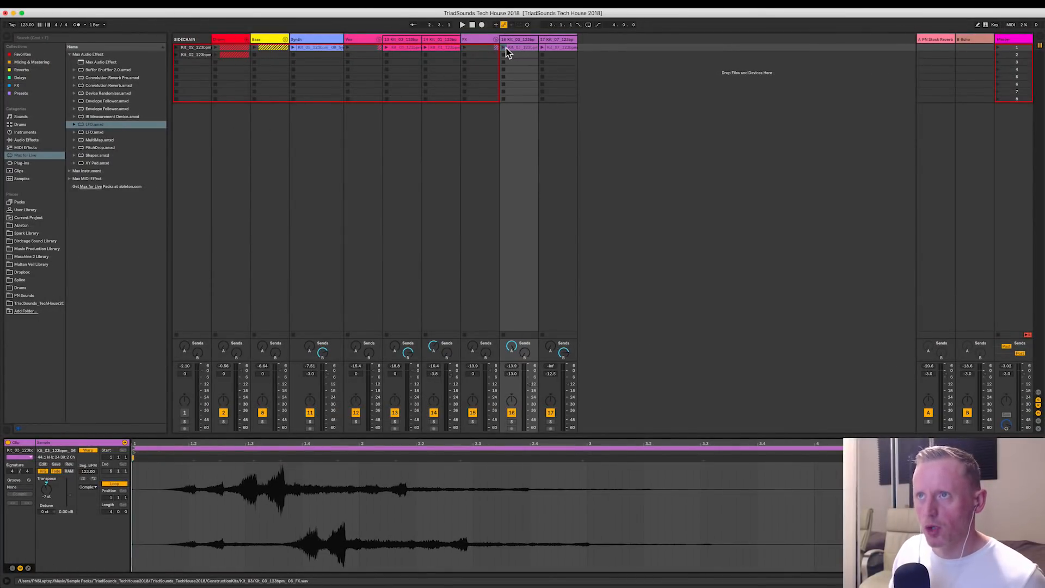
# Step: Audition the FX clips on tracks 16 and 17 one after the other and view their waveforms
pyautogui.click(503, 48)
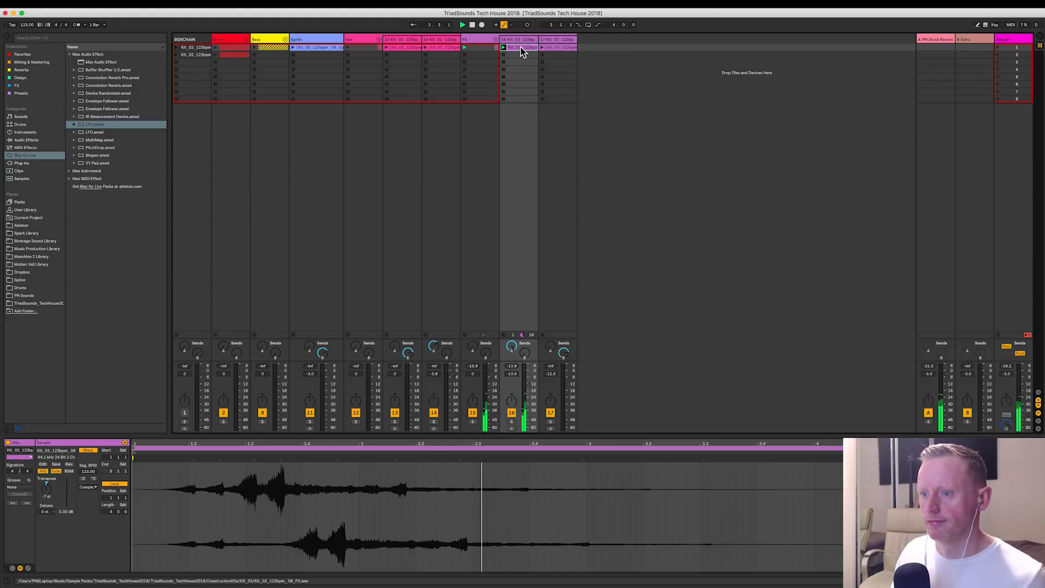
pyautogui.press('space')
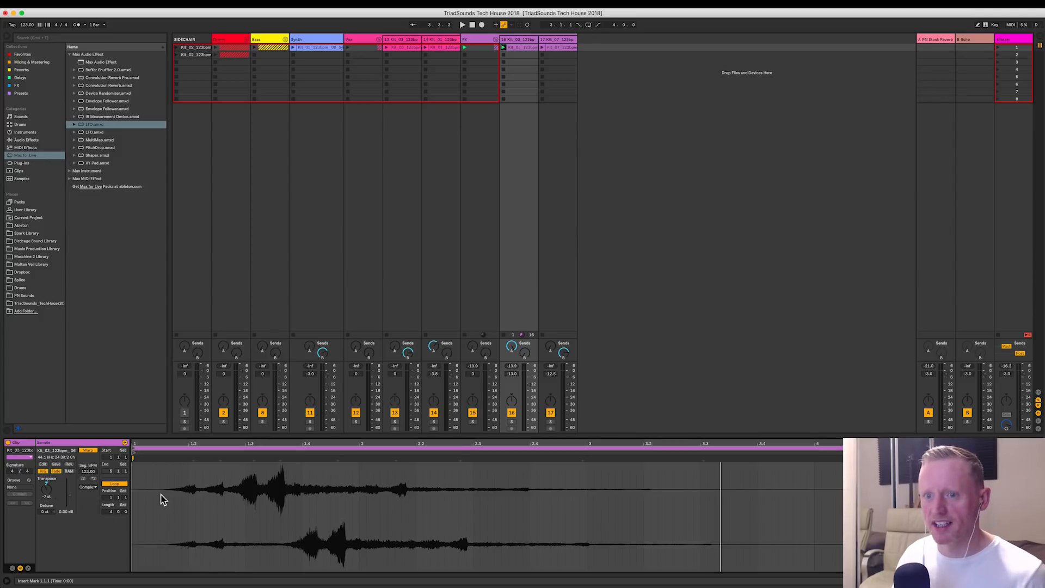
pyautogui.click(550, 48)
pyautogui.click(505, 56)
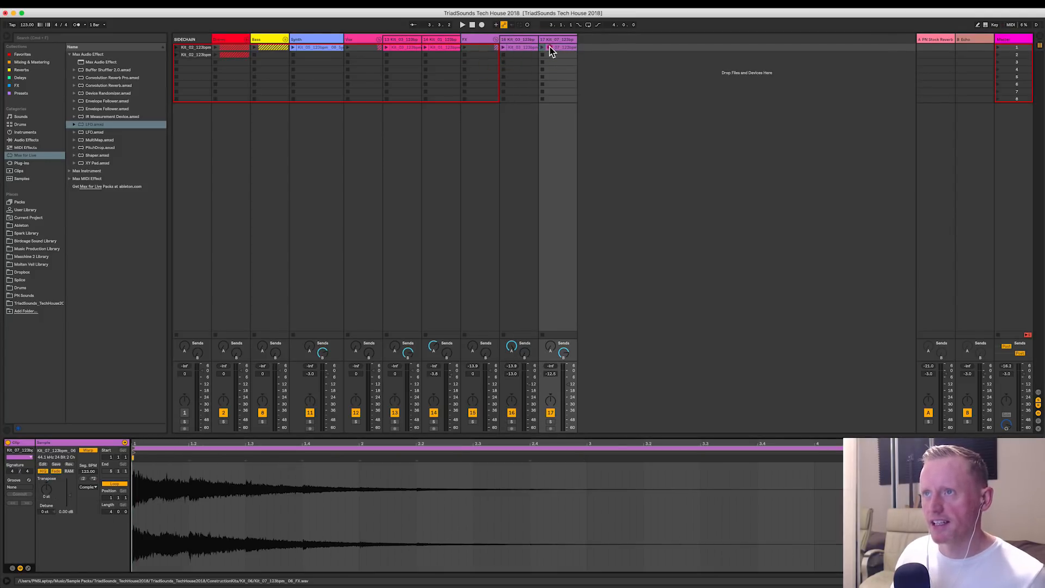
pyautogui.click(548, 48)
pyautogui.click(542, 47)
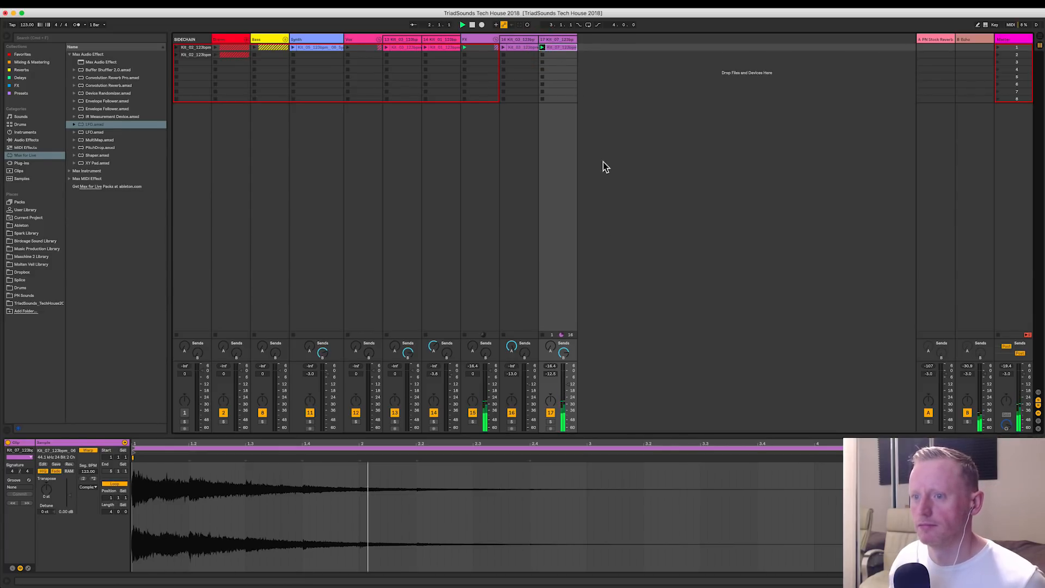
pyautogui.press('space')
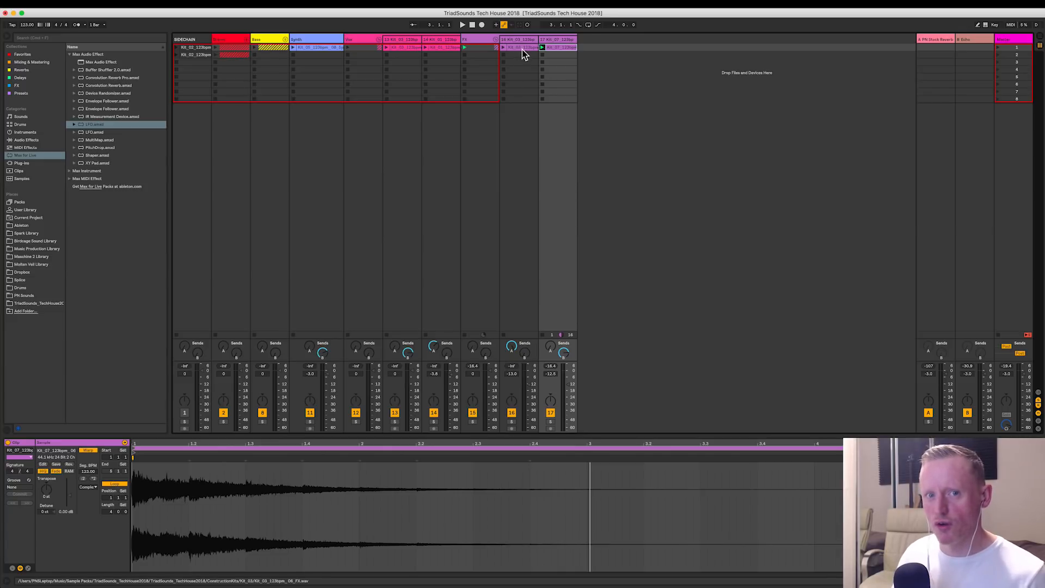
# Step: Move track 16's FX clip down to scene 2, then launch scene 1 and trigger that FX clip over it
pyautogui.moveTo(516, 48); pyautogui.dragTo(518, 56)
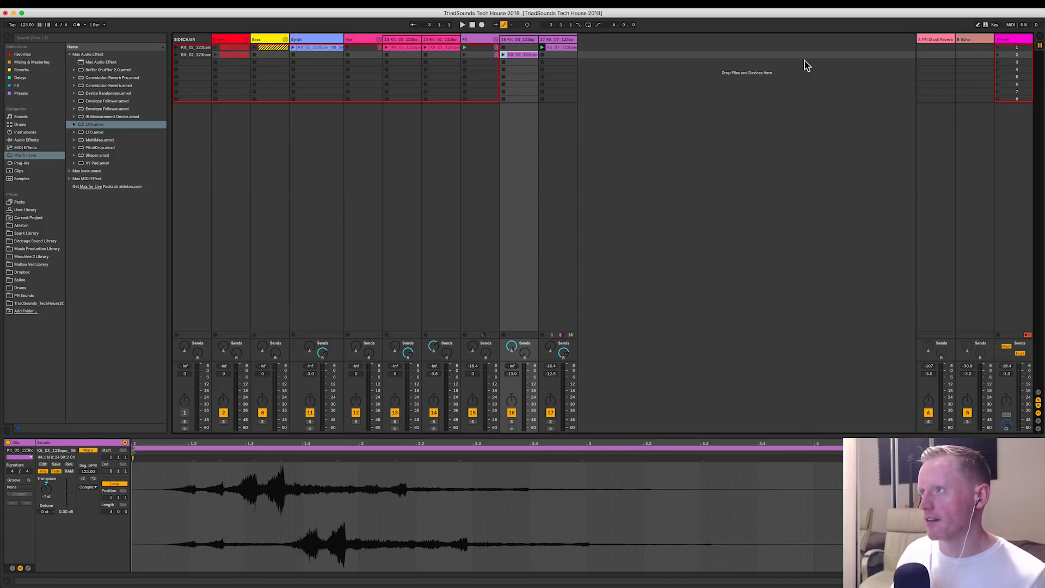
pyautogui.click(999, 48)
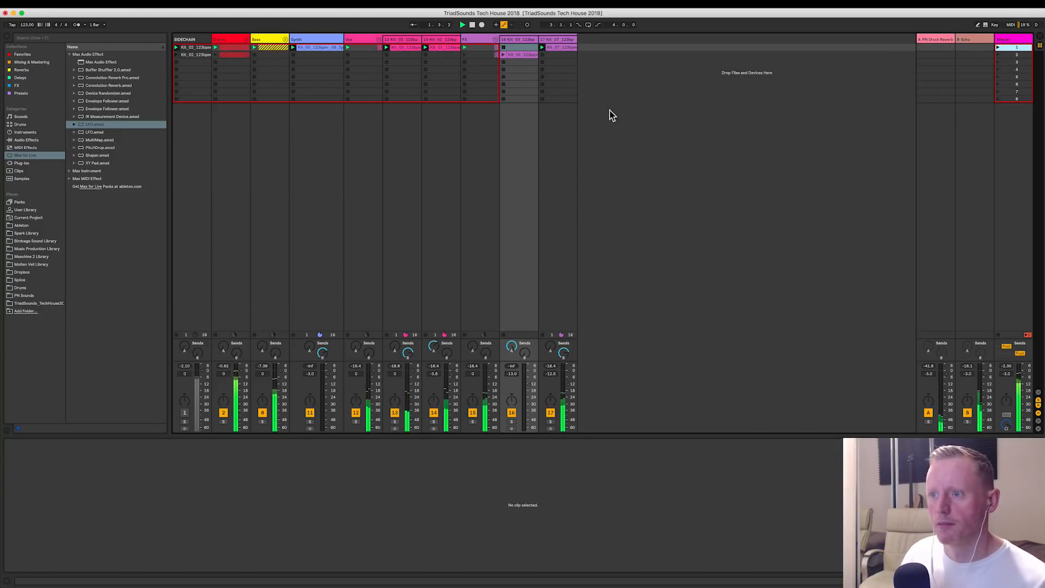
pyautogui.click(506, 56)
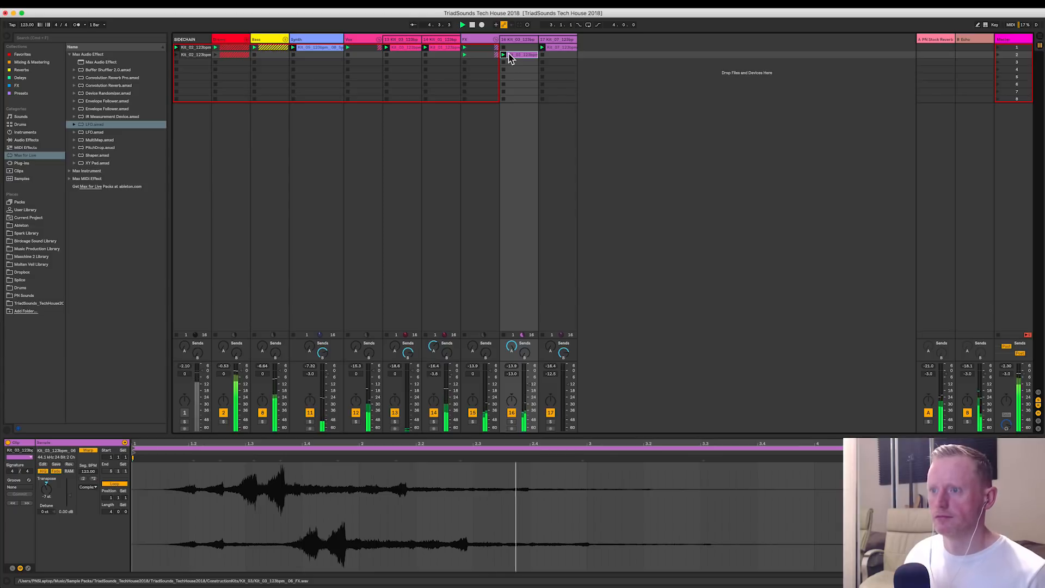
pyautogui.press('space')
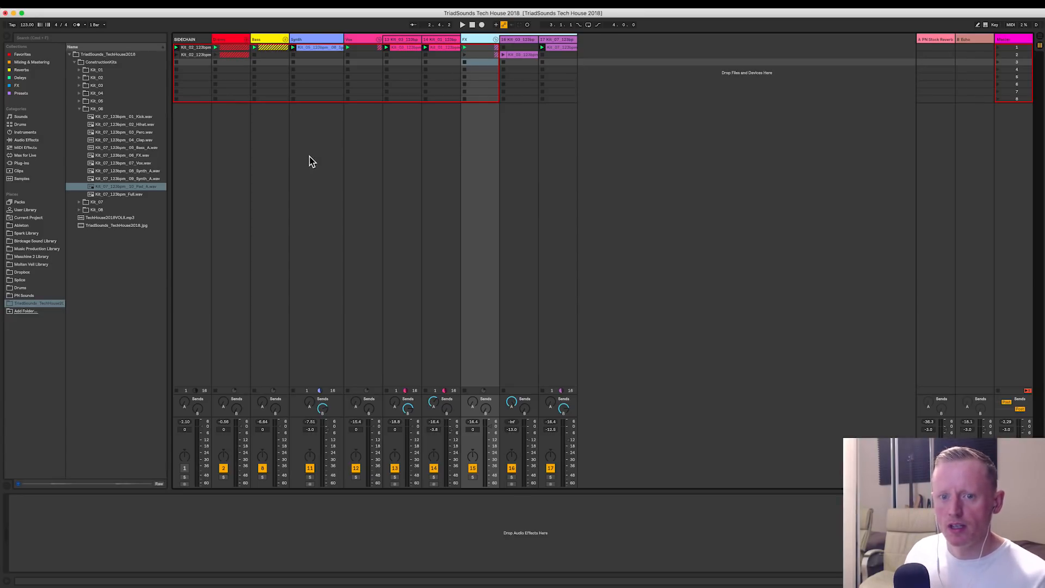
# Step: Preview the Kit_07 Pad_A sample, then insert a new MIDI track after track 17
pyautogui.click(130, 187)
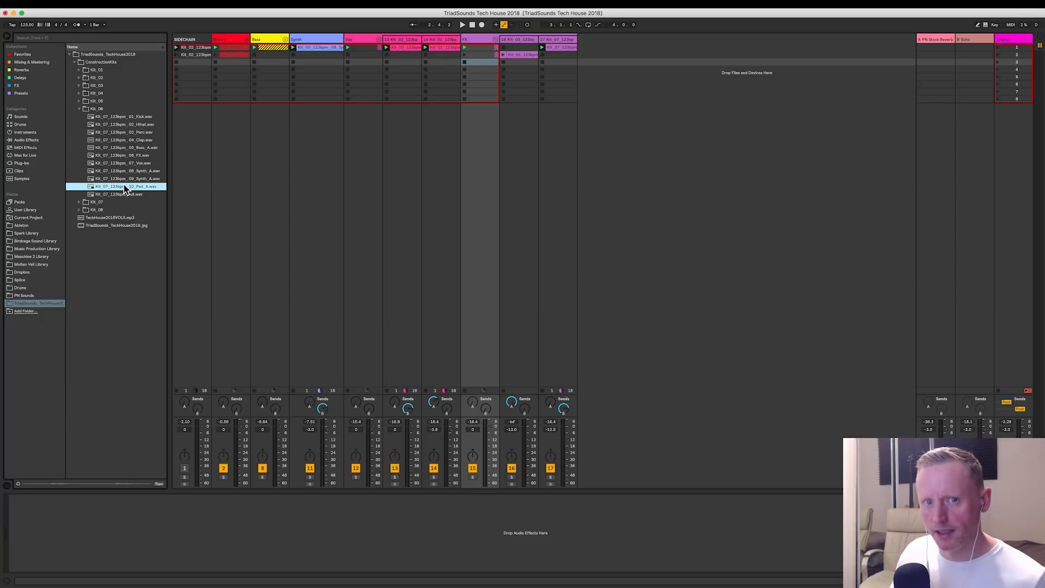
pyautogui.rightClick(592, 45)
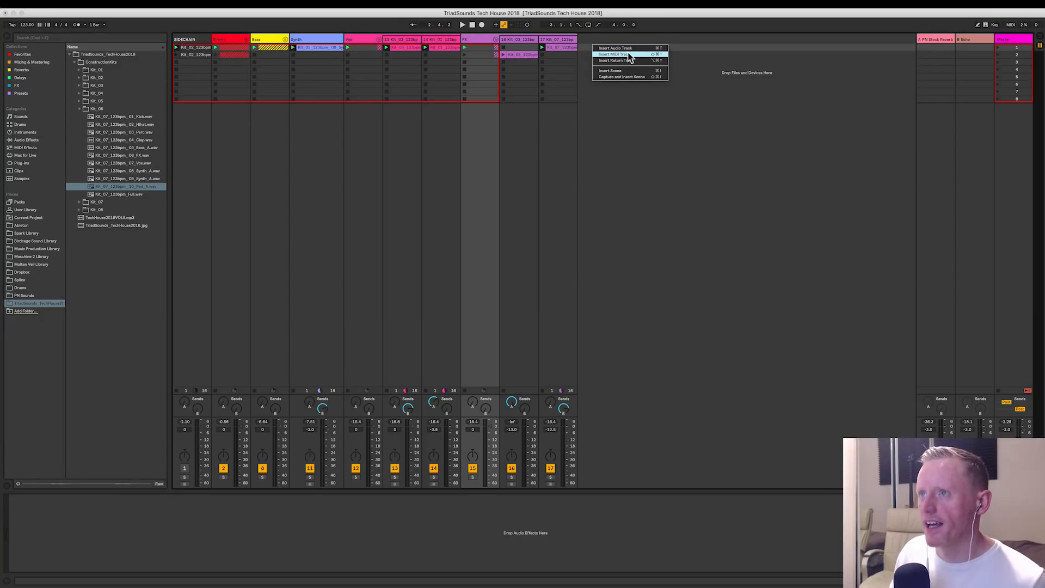
pyautogui.click(632, 54)
pyautogui.click(601, 41)
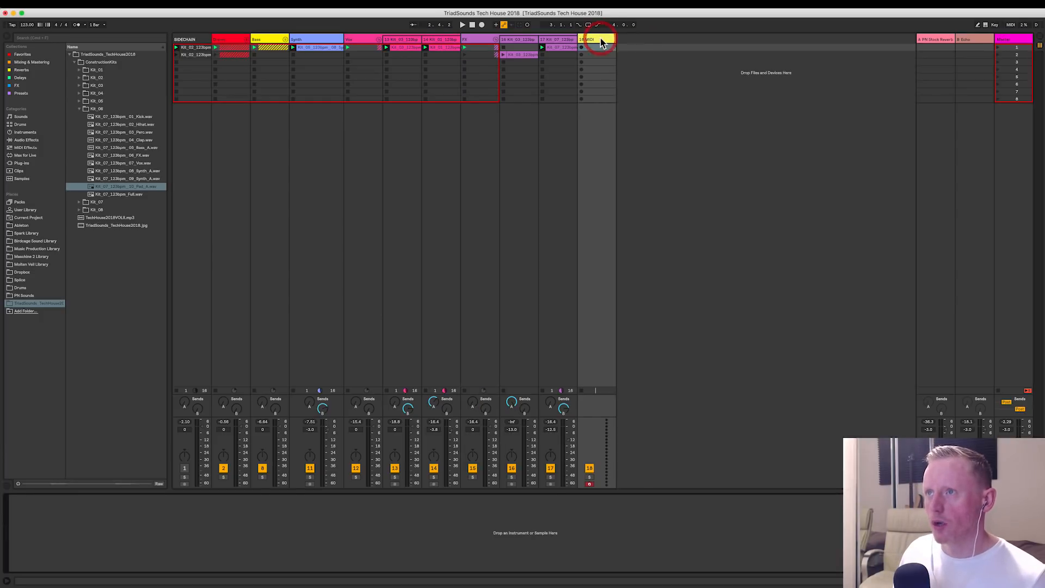
# Step: Load the Kit_07 Pad_A sample as an instrument on MIDI track 18 and turn on Warp for it
pyautogui.click(121, 187)
pyautogui.click(523, 533)
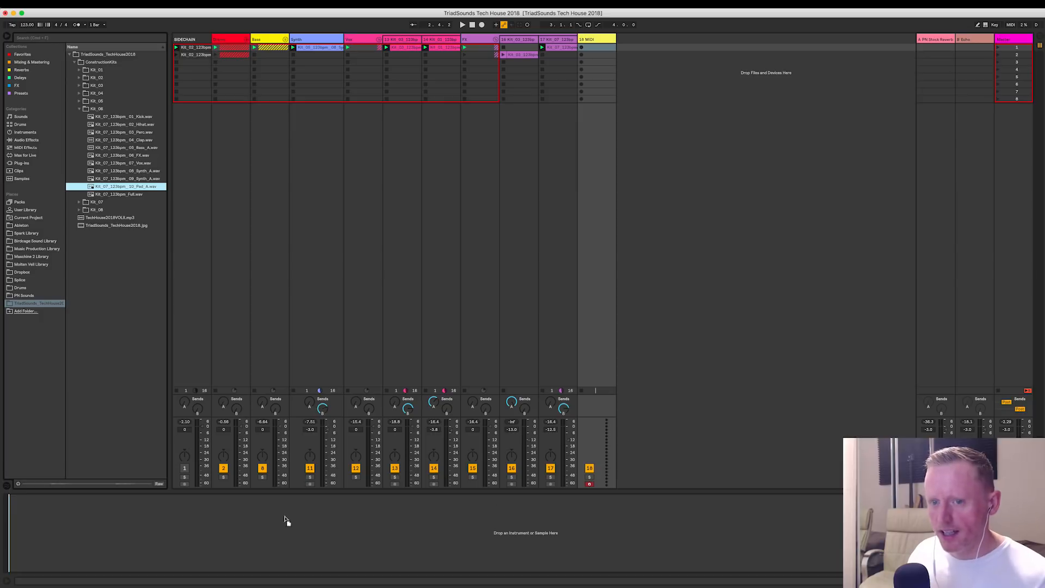
pyautogui.moveTo(215, 520); pyautogui.dragTo(215, 519)
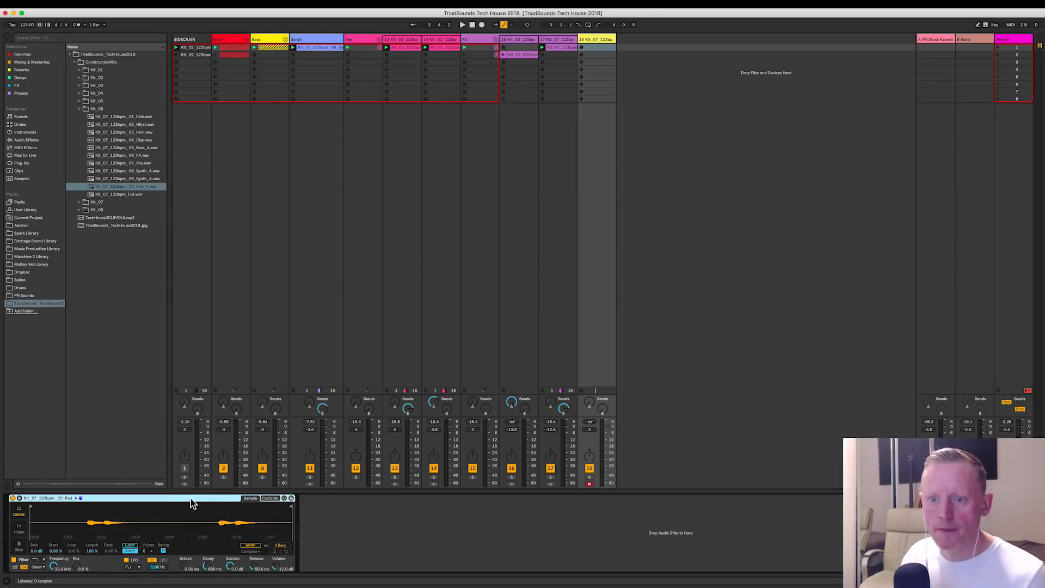
pyautogui.click(249, 546)
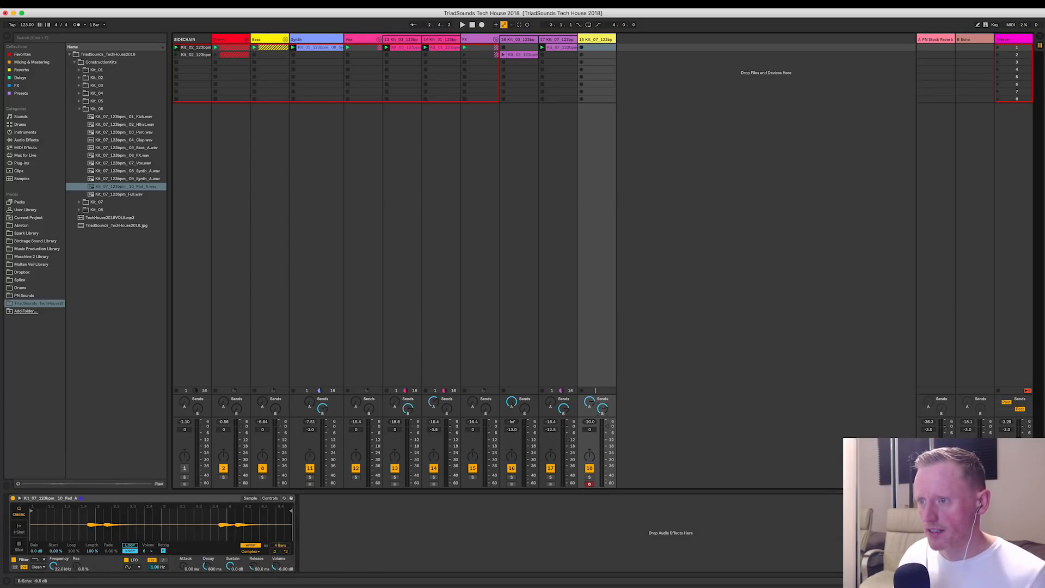
# Step: Record a MIDI clip of the pad in track 18's first slot over the playing loops, then view its notes
pyautogui.click(581, 48)
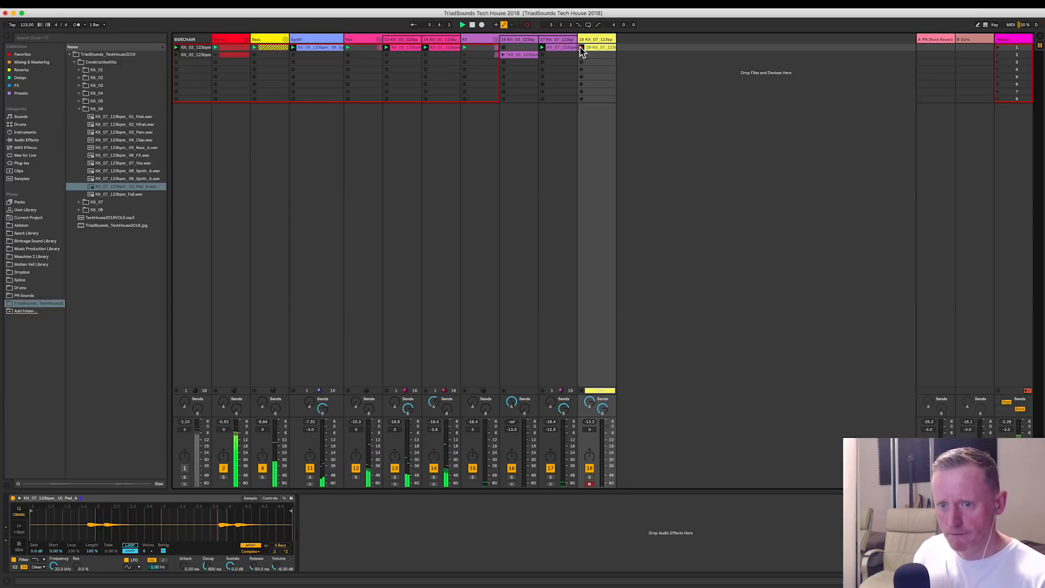
pyautogui.click(580, 47)
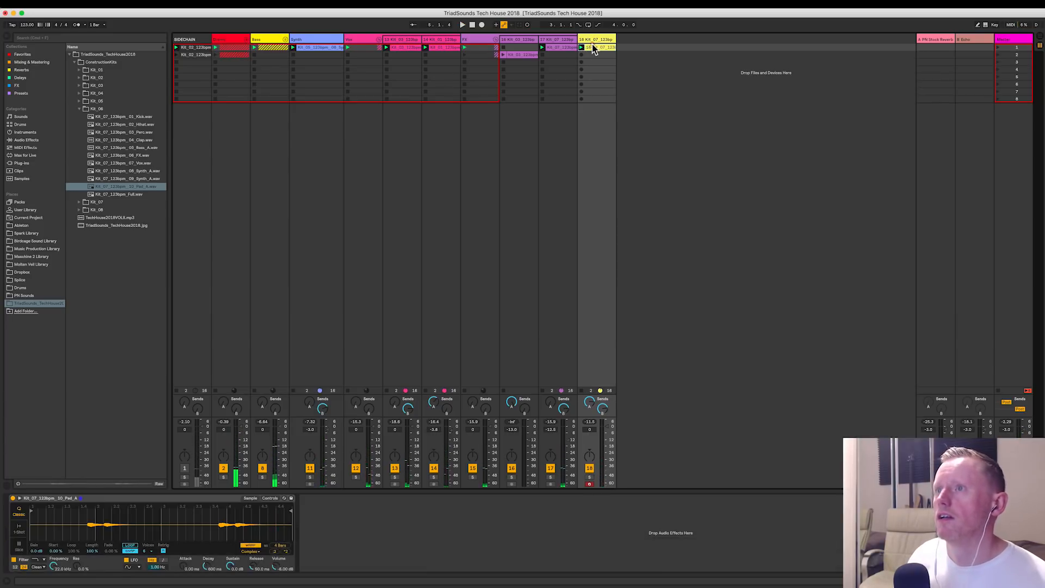
pyautogui.click(592, 47)
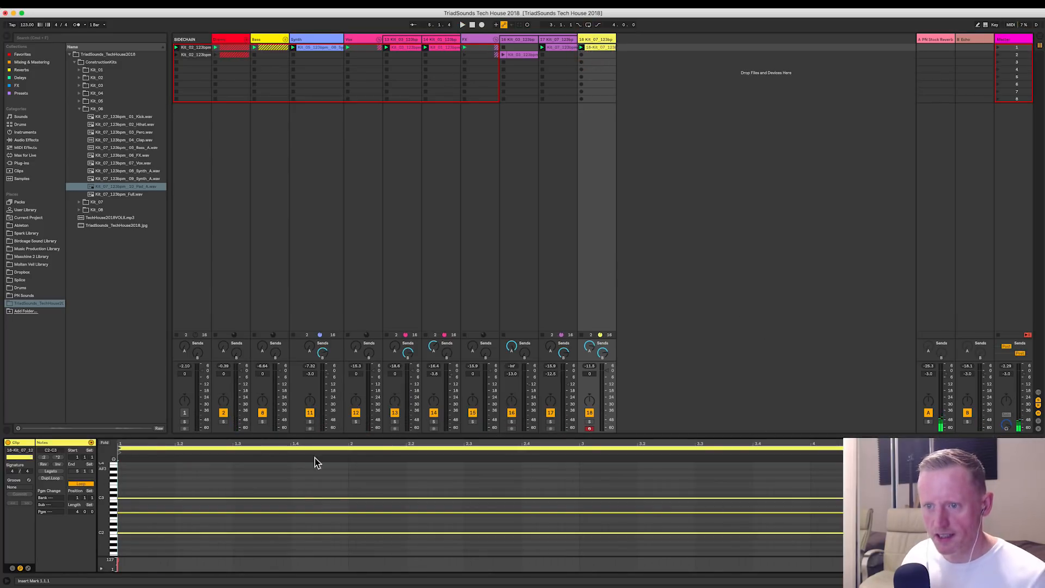
# Step: Add an Auto Filter after the pad instrument on track 18 and audition the pad with the other loops
pyautogui.click(585, 40)
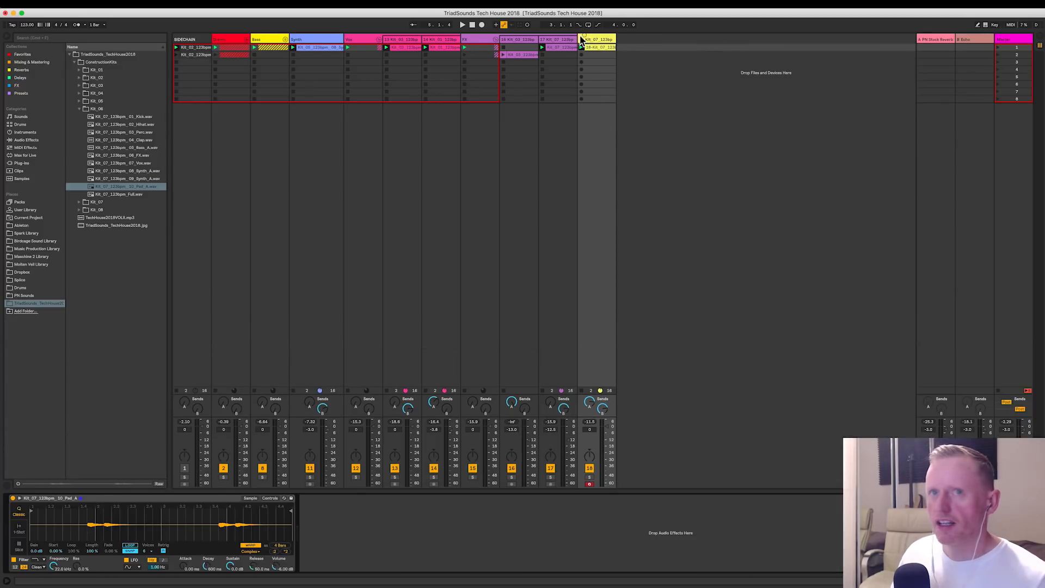
pyautogui.click(26, 140)
pyautogui.moveTo(87, 71); pyautogui.dragTo(462, 546)
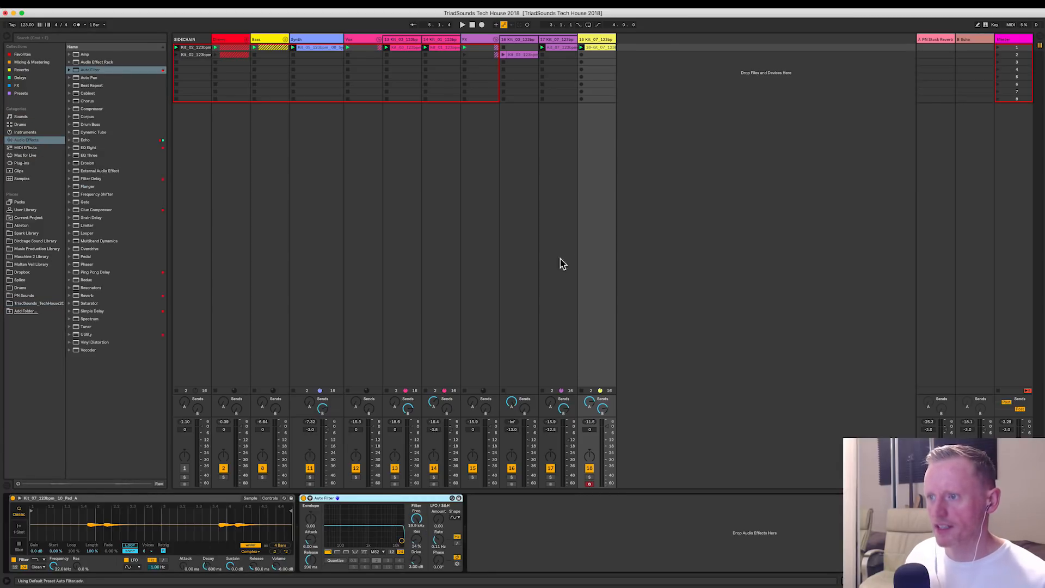
pyautogui.press('space')
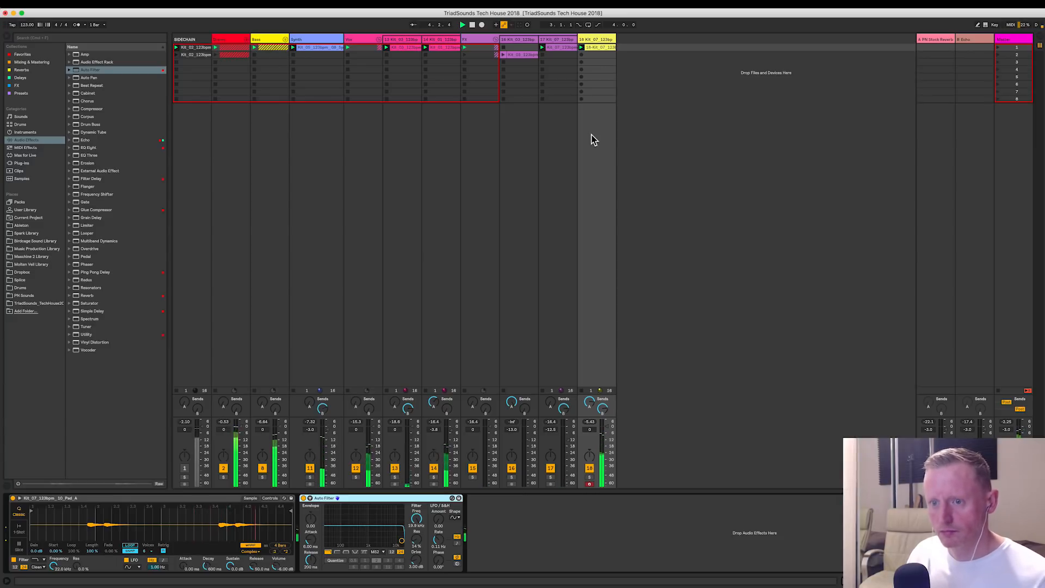
pyautogui.press('space')
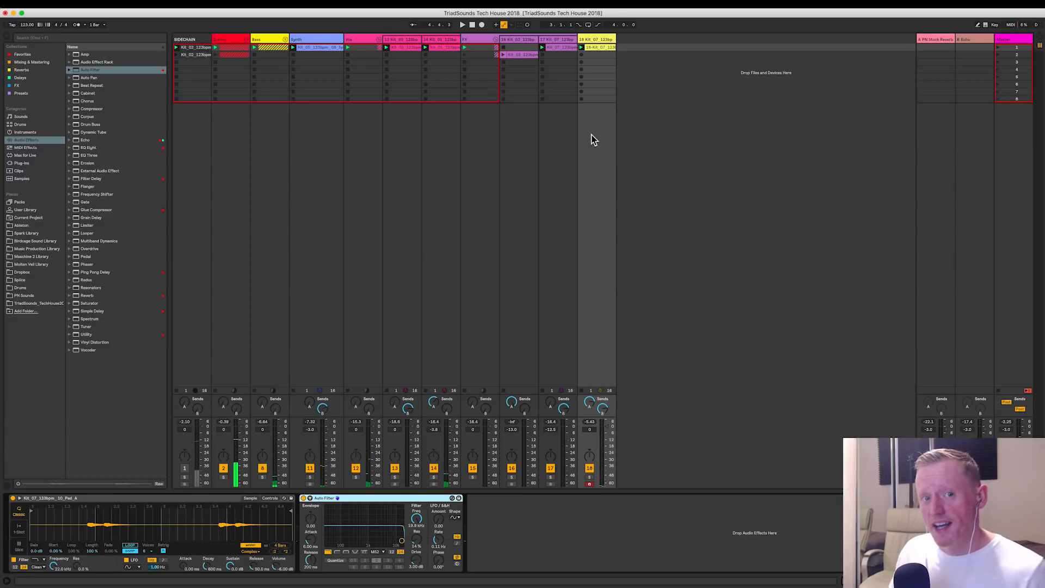